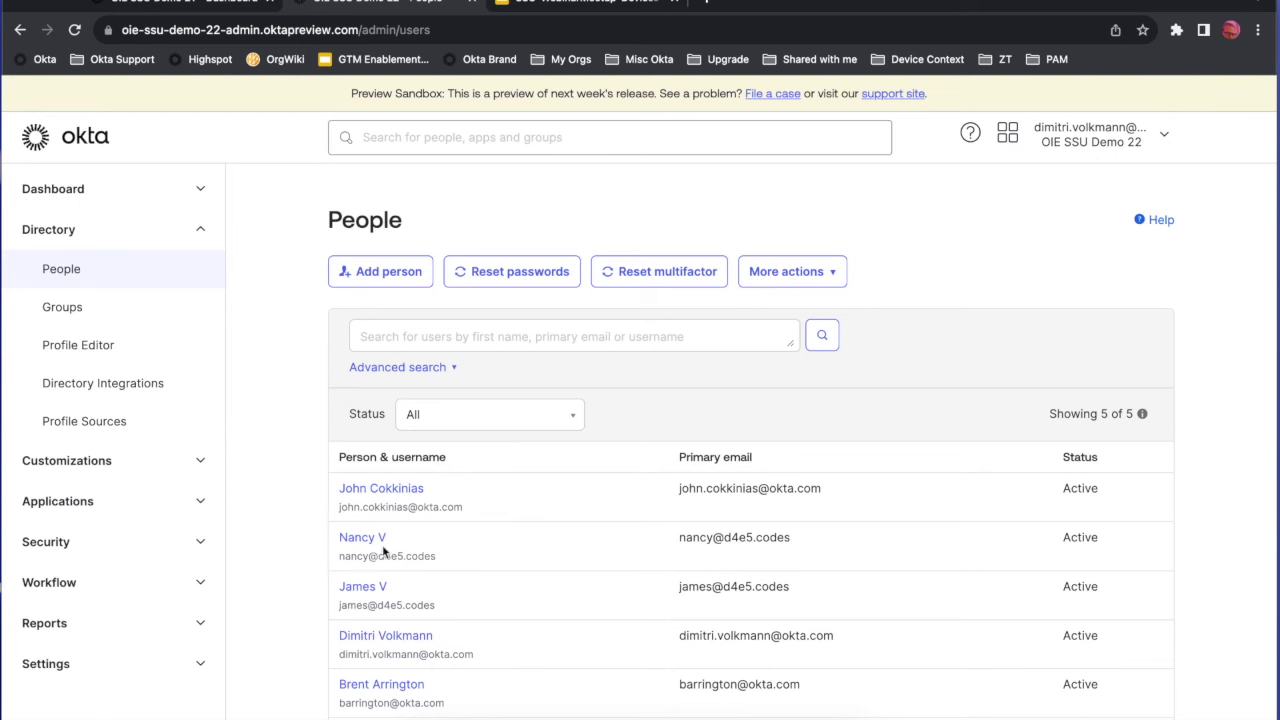
View the directory groups, then open the Okta sign-on policies in the authentication security settings.
click(80, 311)
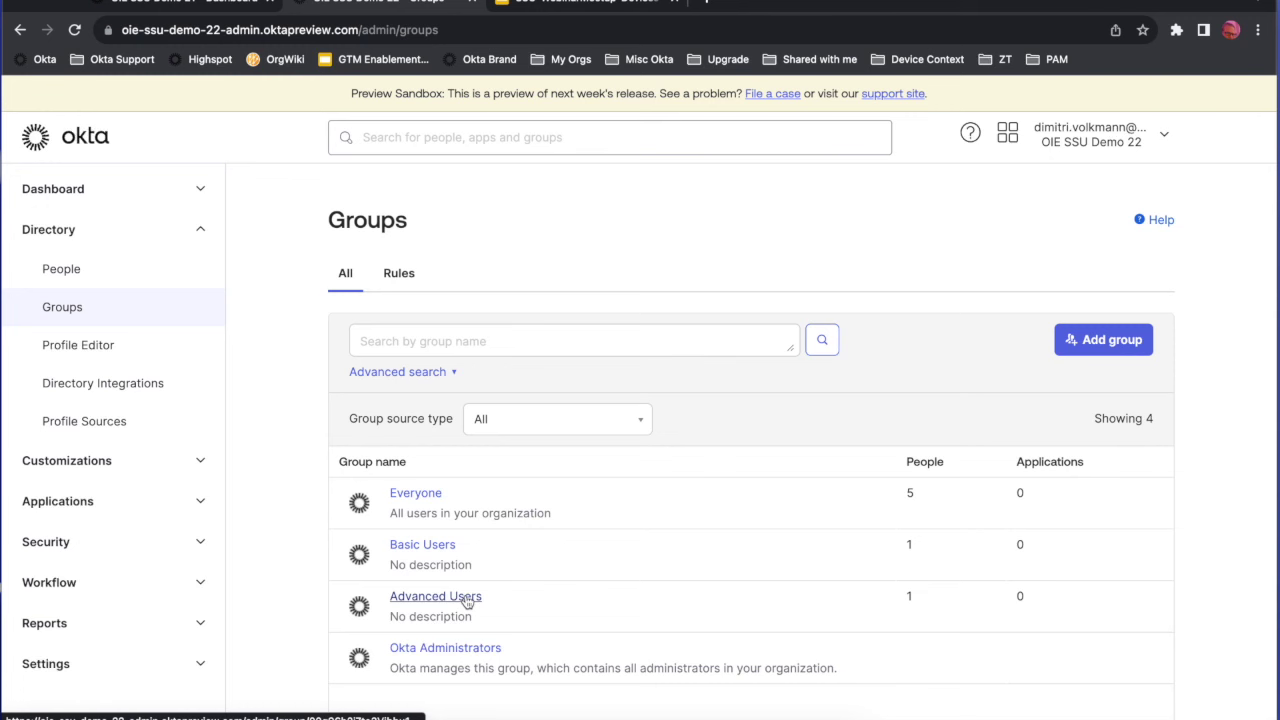
click(203, 541)
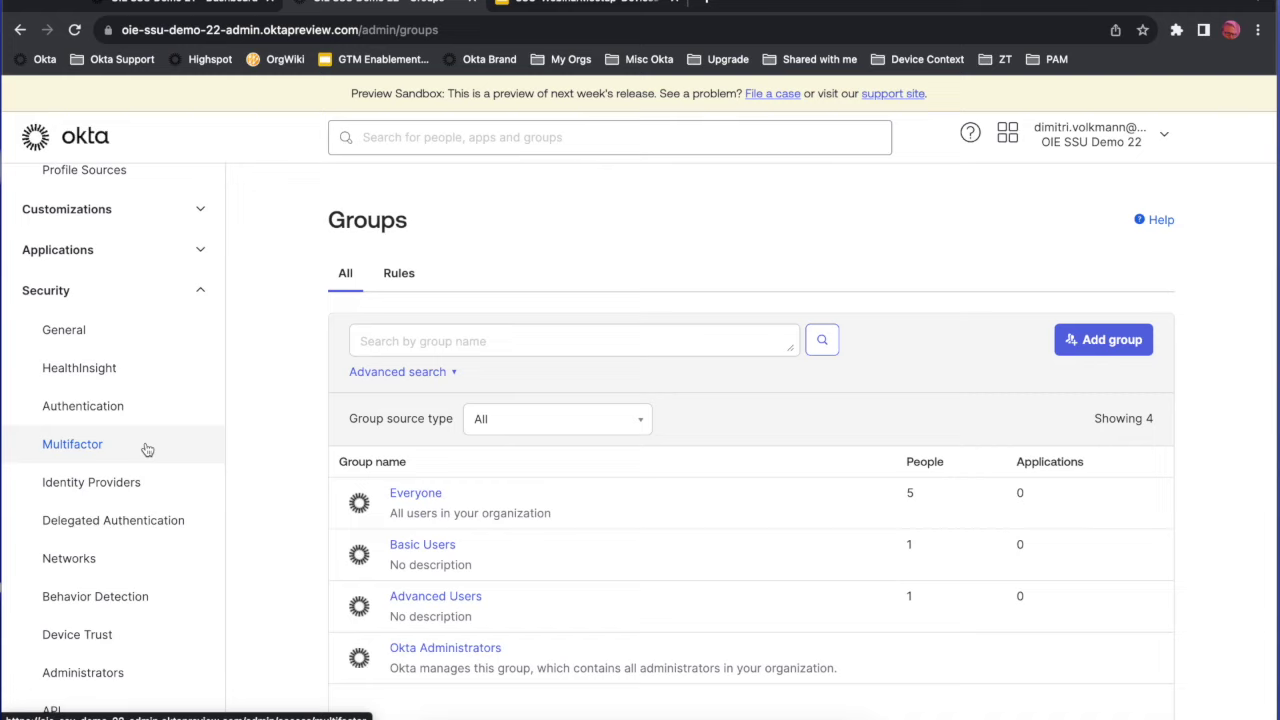
click(105, 406)
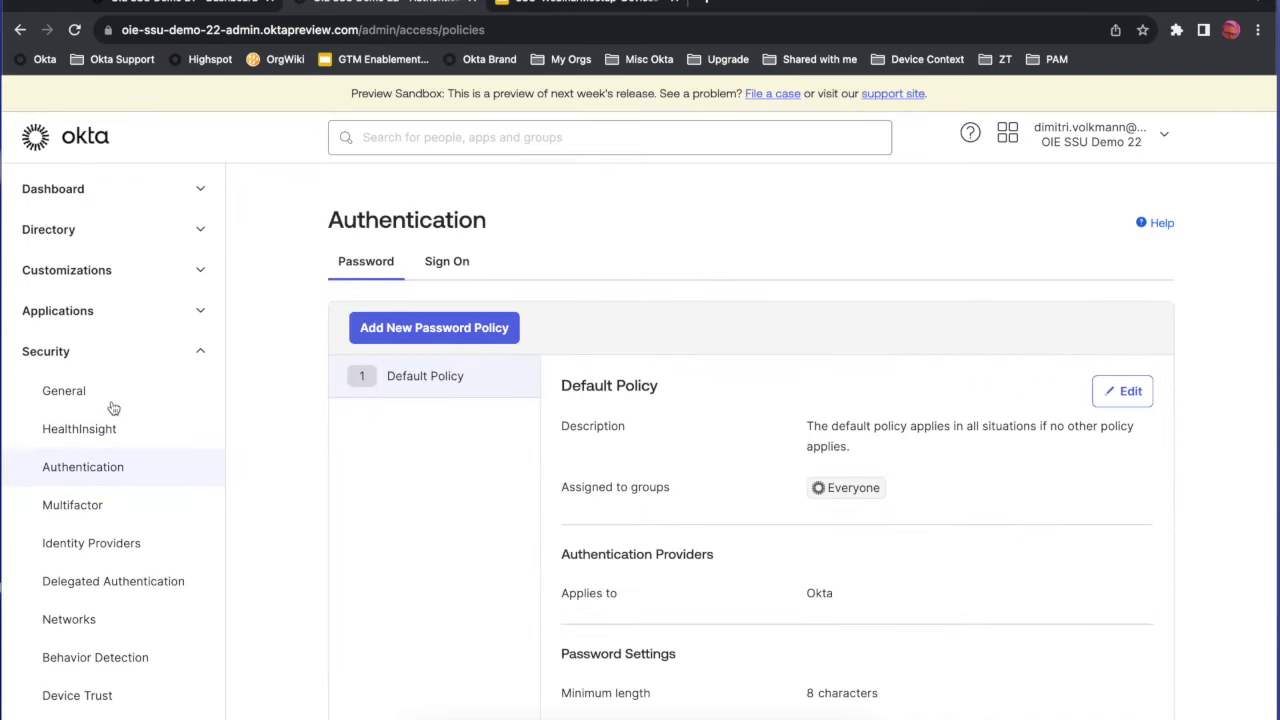
click(446, 262)
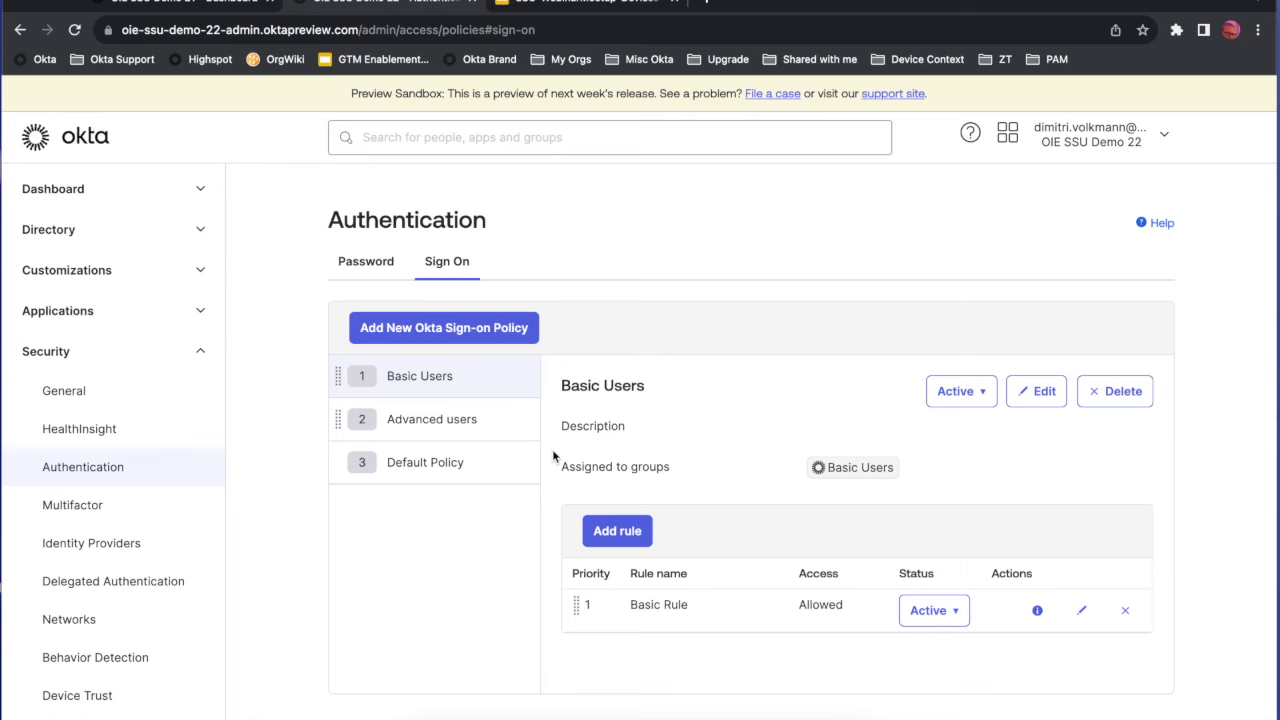
Review the conditions and authentication settings of the Basic Rule in the Basic Users sign-on policy, then close the rule.
scroll(552, 449, down, 2)
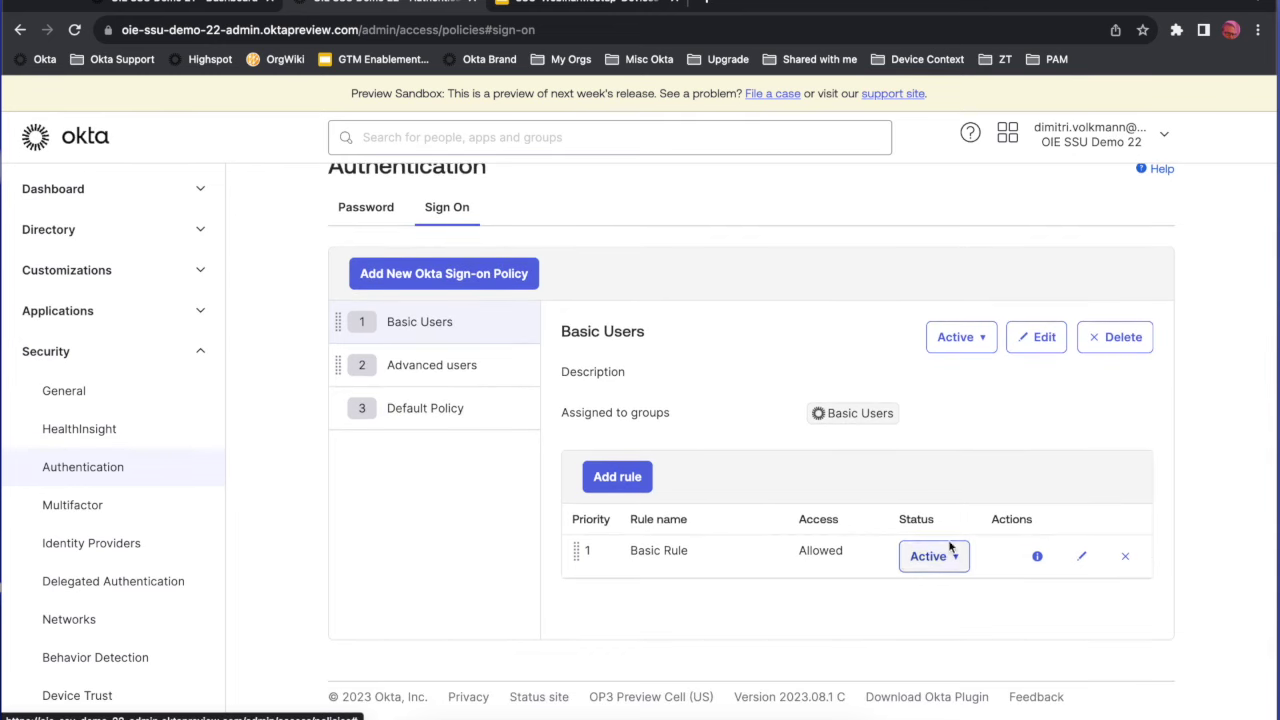
click(1081, 556)
scroll(748, 553, down, 5)
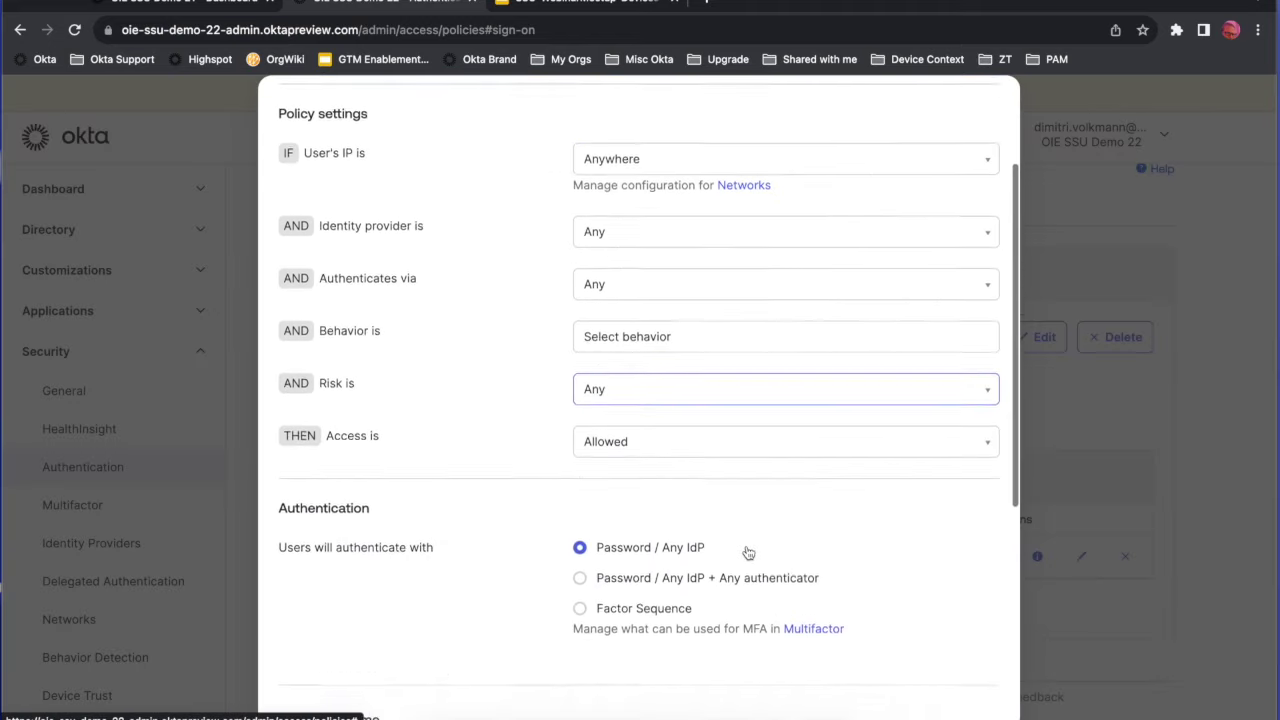
scroll(748, 553, up, 5)
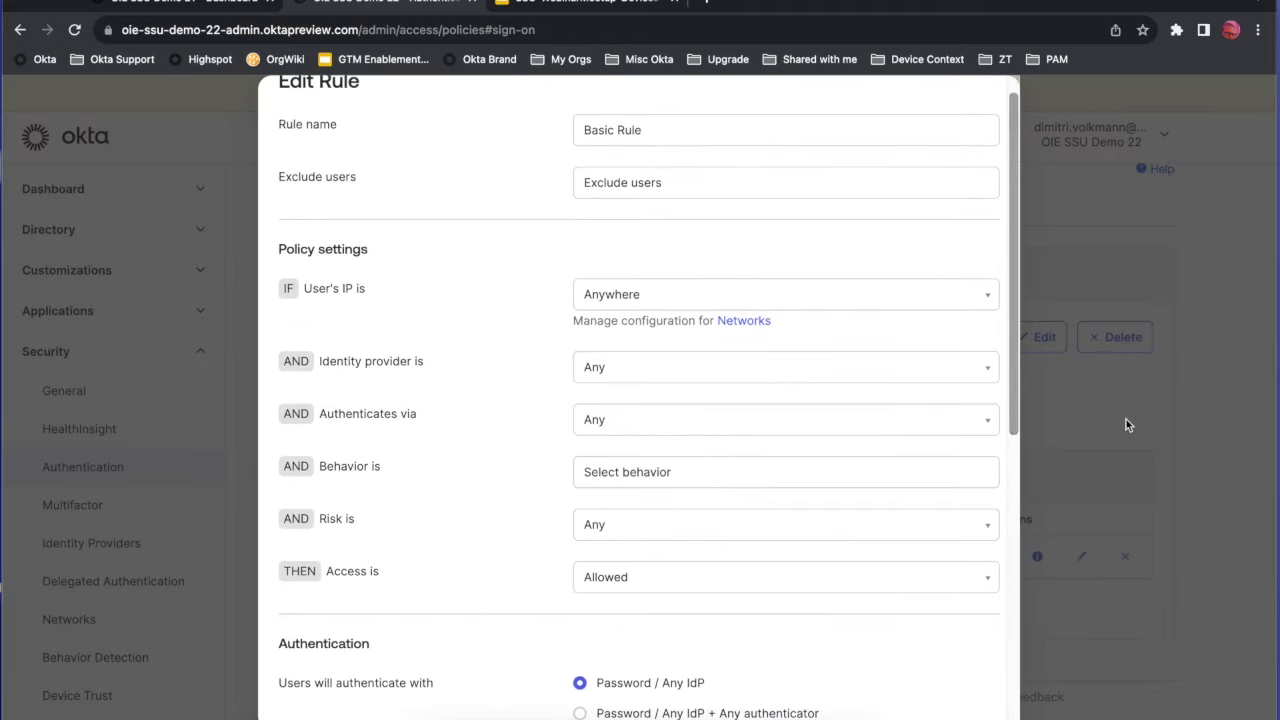
scroll(783, 494, down, 5)
click(968, 693)
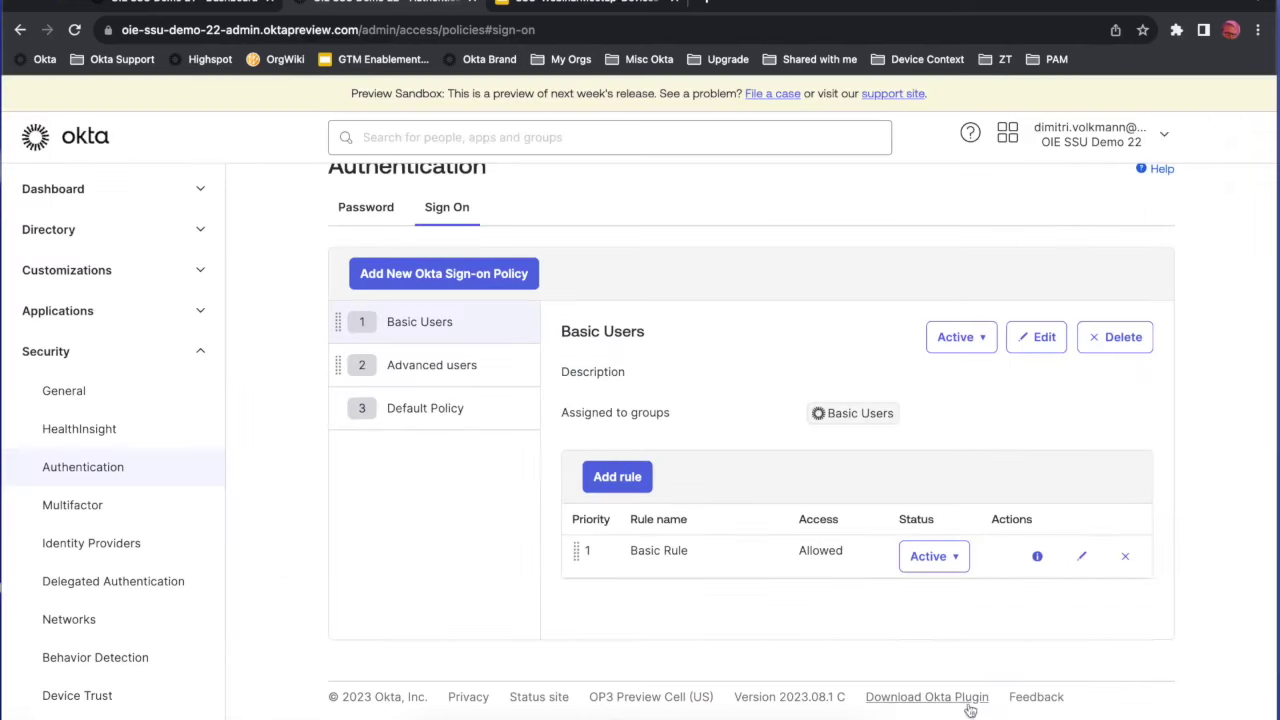
Review the factor sequence and session lifetime settings of the Basic Rule in the Advanced users sign-on policy, then close the rule.
click(465, 372)
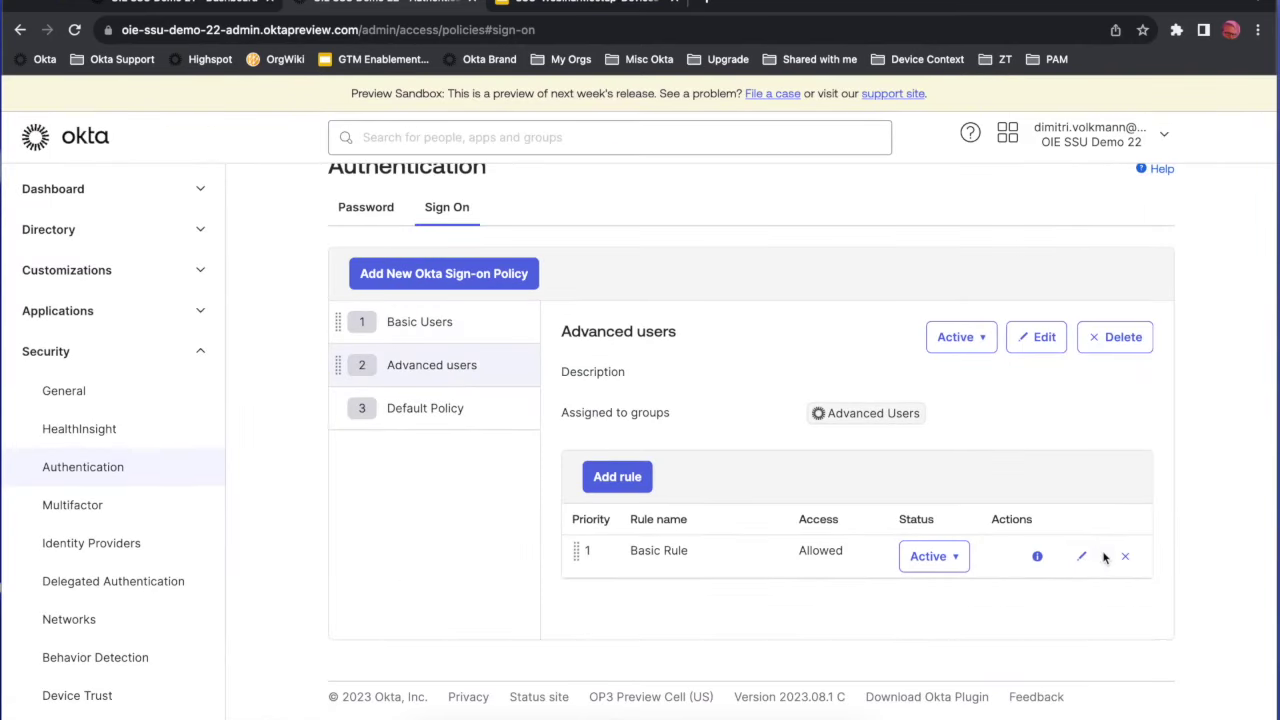
click(1081, 556)
scroll(815, 560, down, 3)
scroll(815, 560, down, 5)
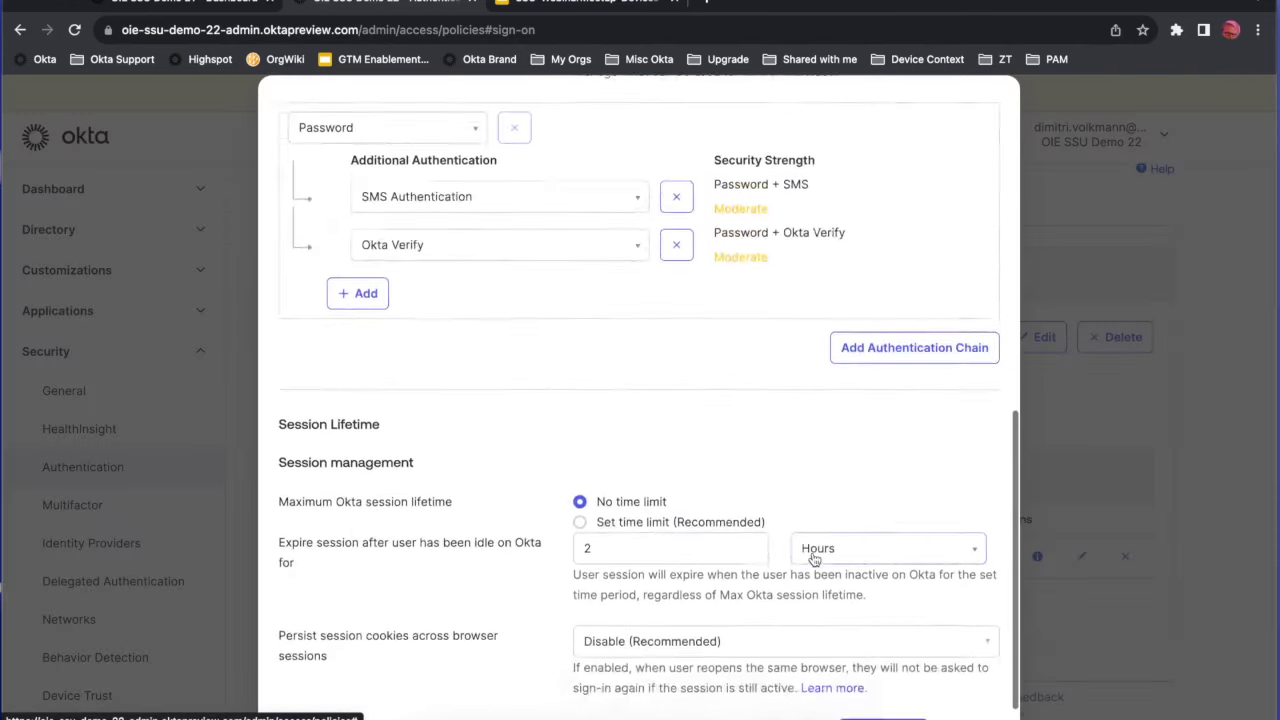
scroll(815, 560, up, 1)
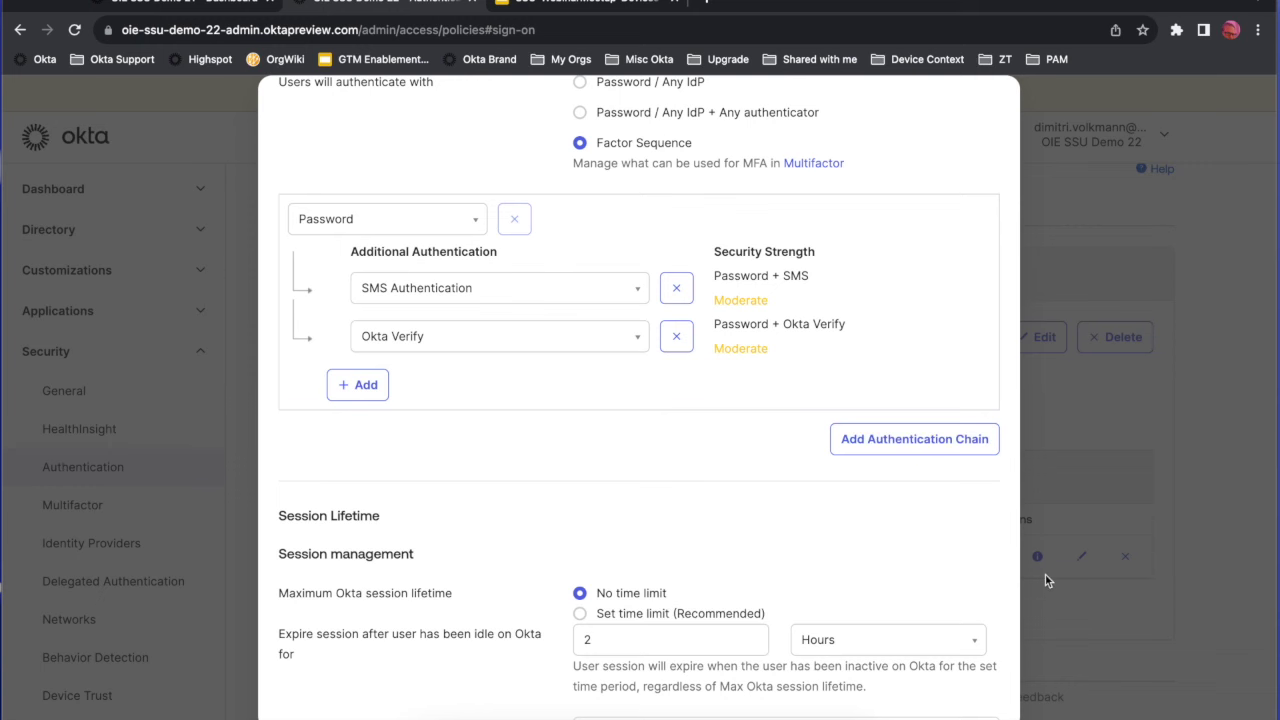
scroll(898, 586, down, 3)
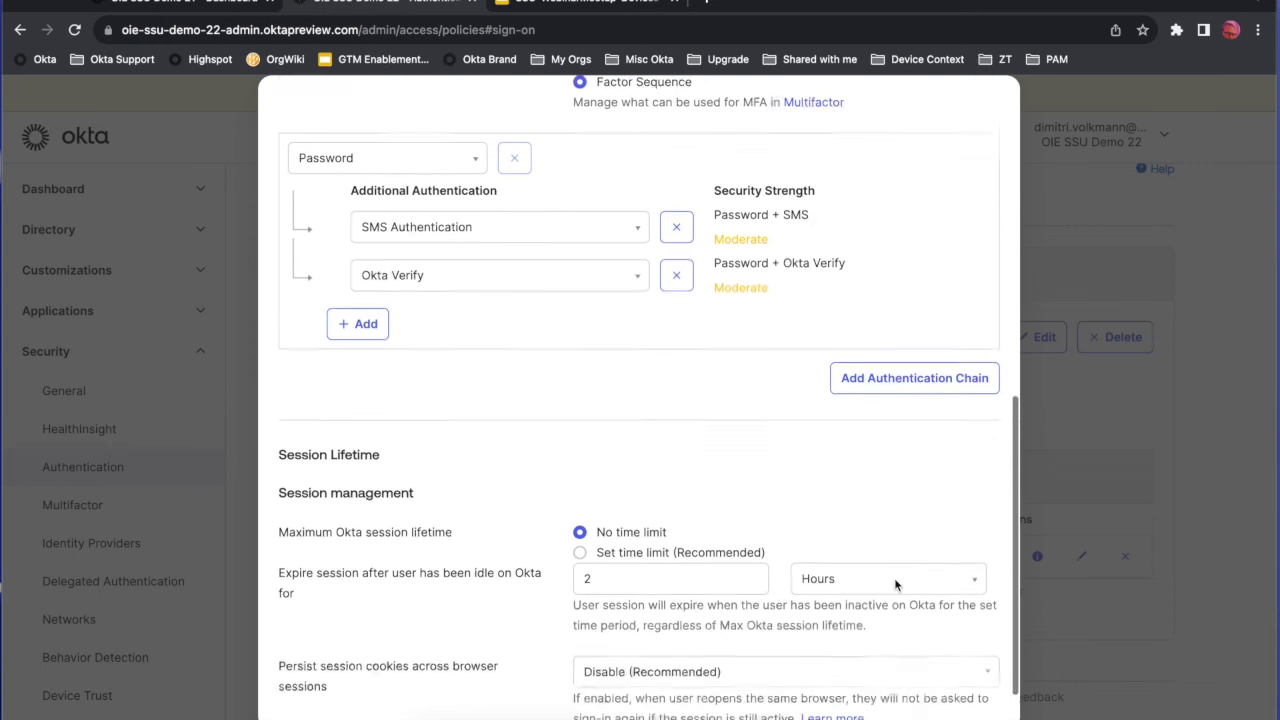
click(882, 693)
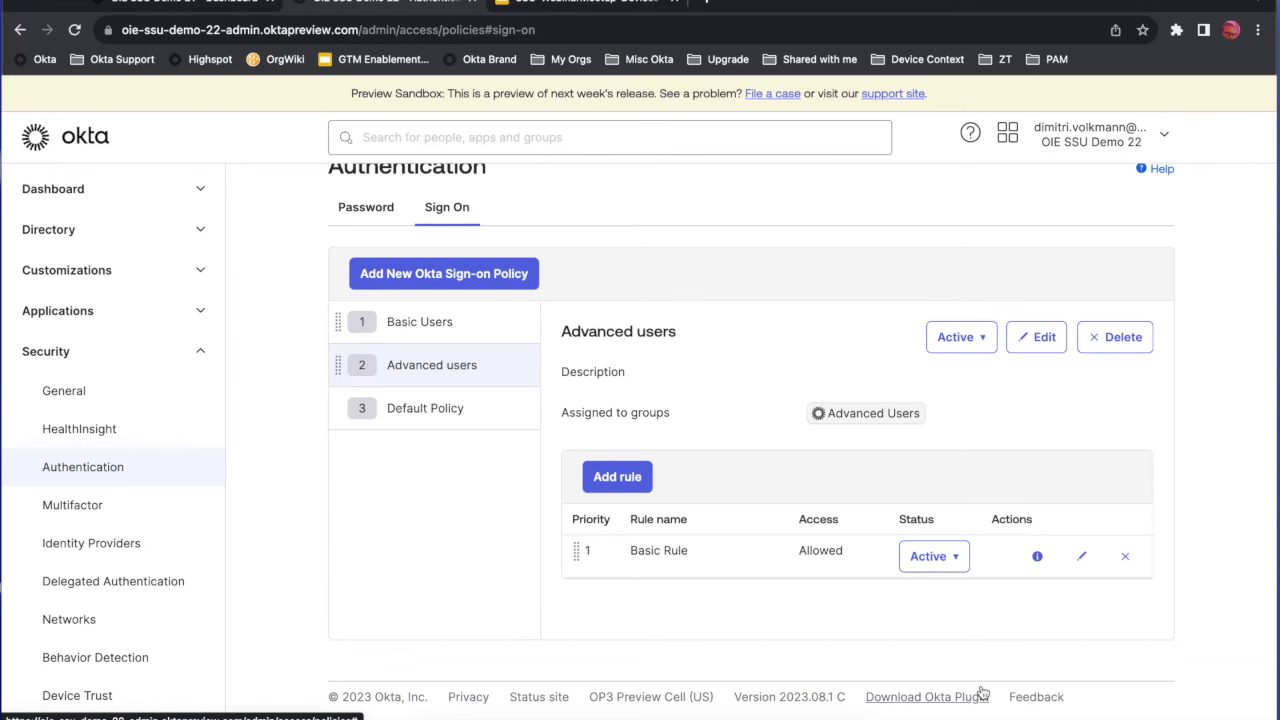
View the multifactor factor types, then examine the sign-on policy rules of the App #2 - Business Insider application.
click(134, 506)
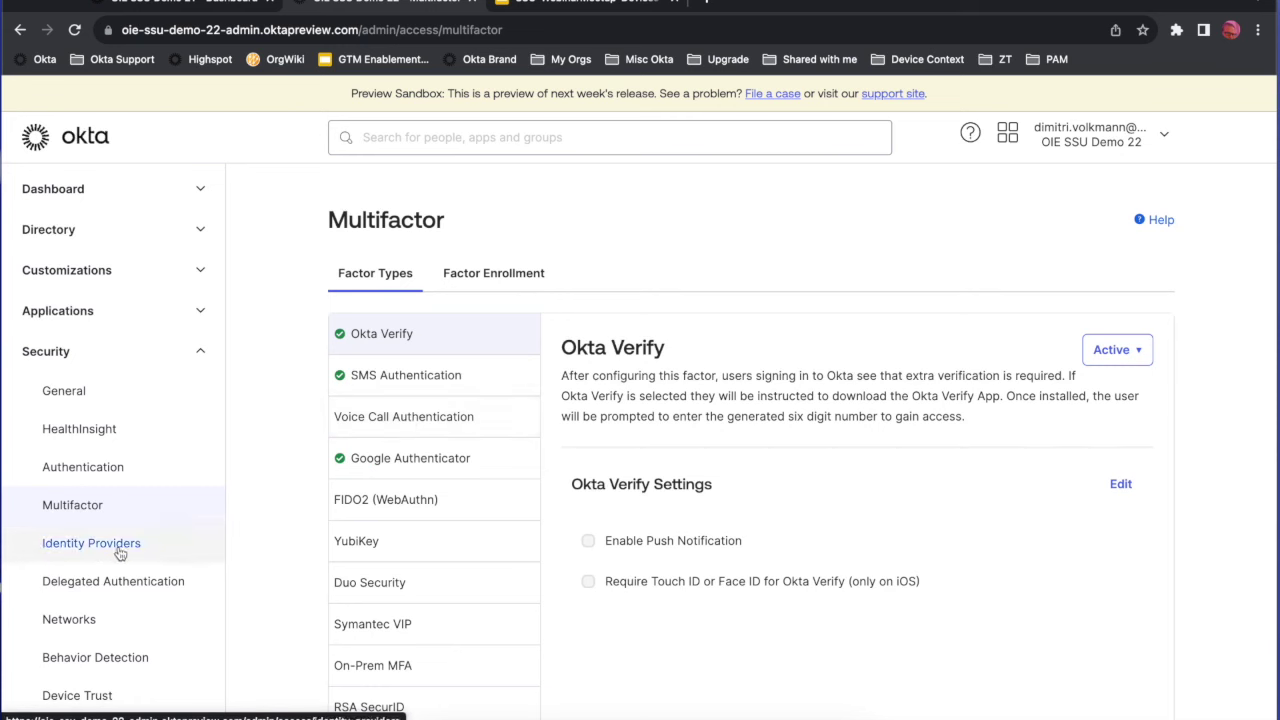
click(116, 320)
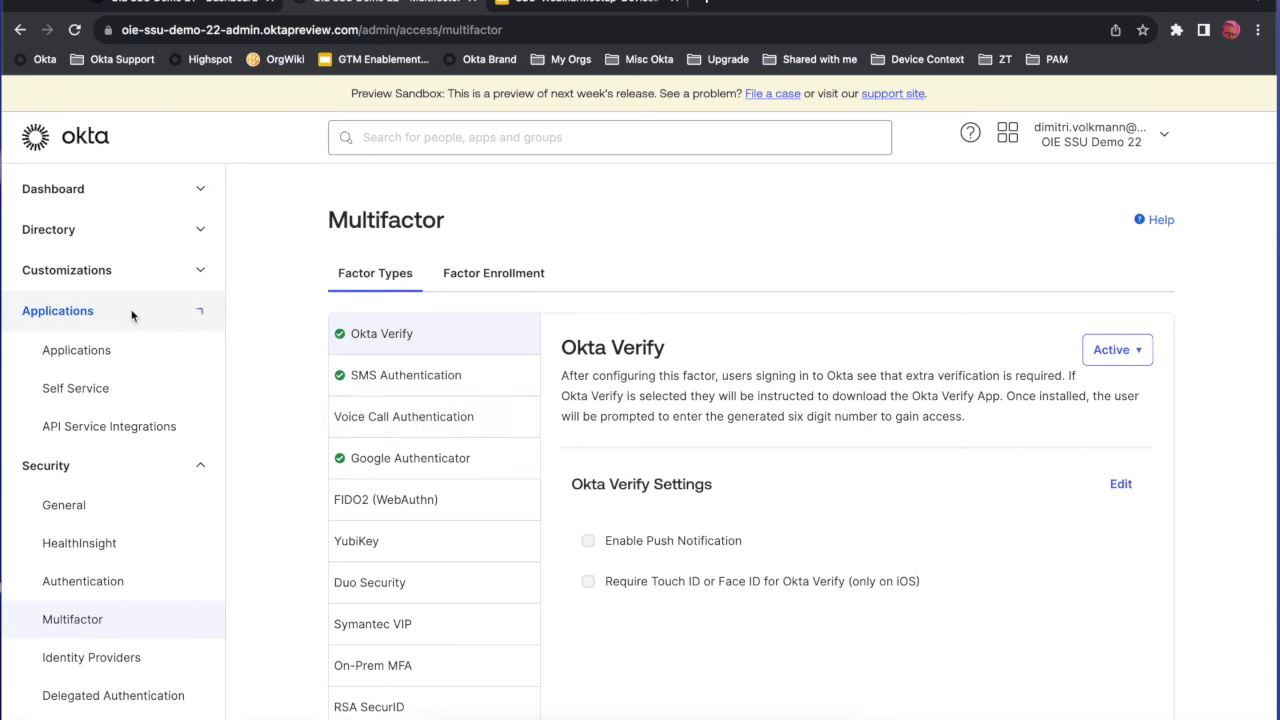
click(118, 362)
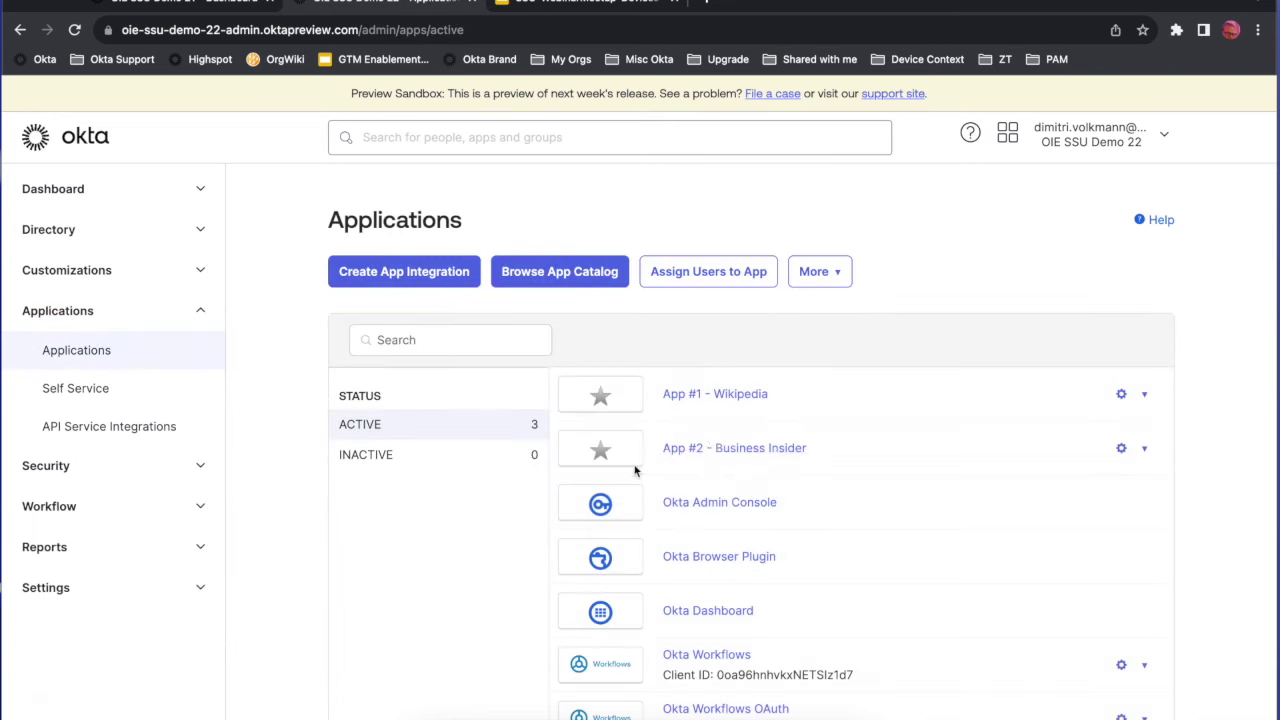
click(749, 450)
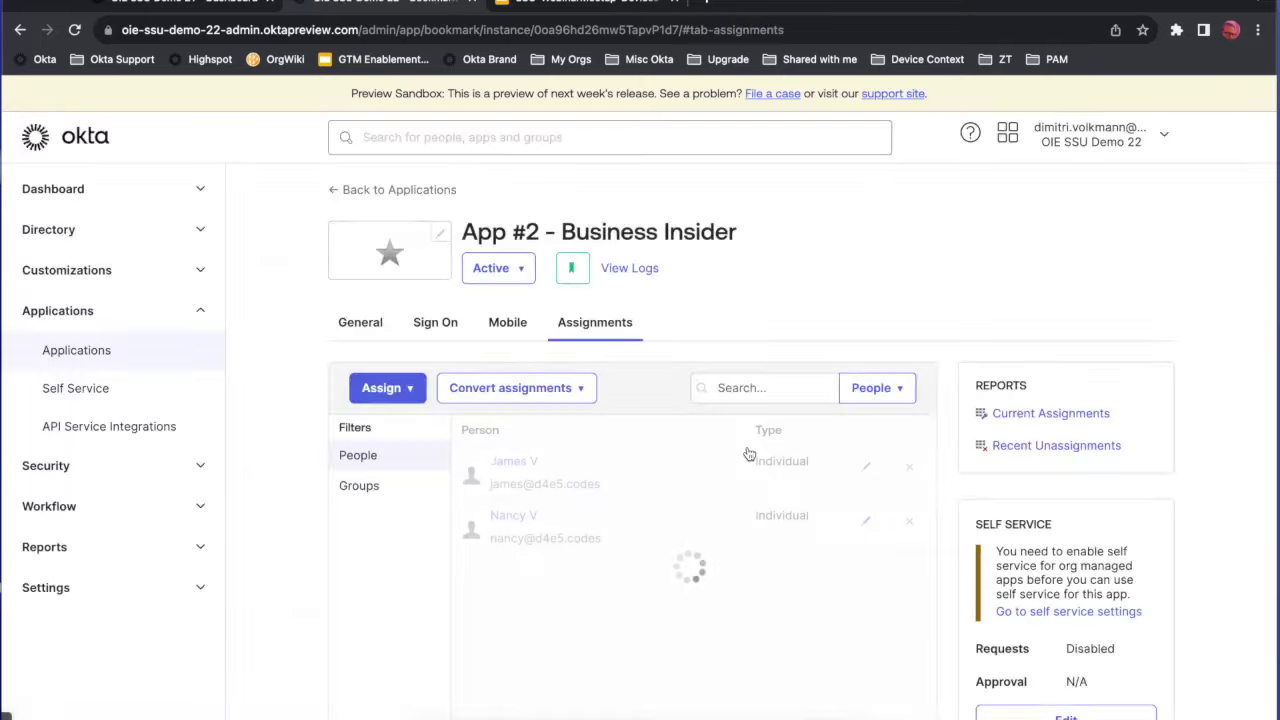
click(436, 322)
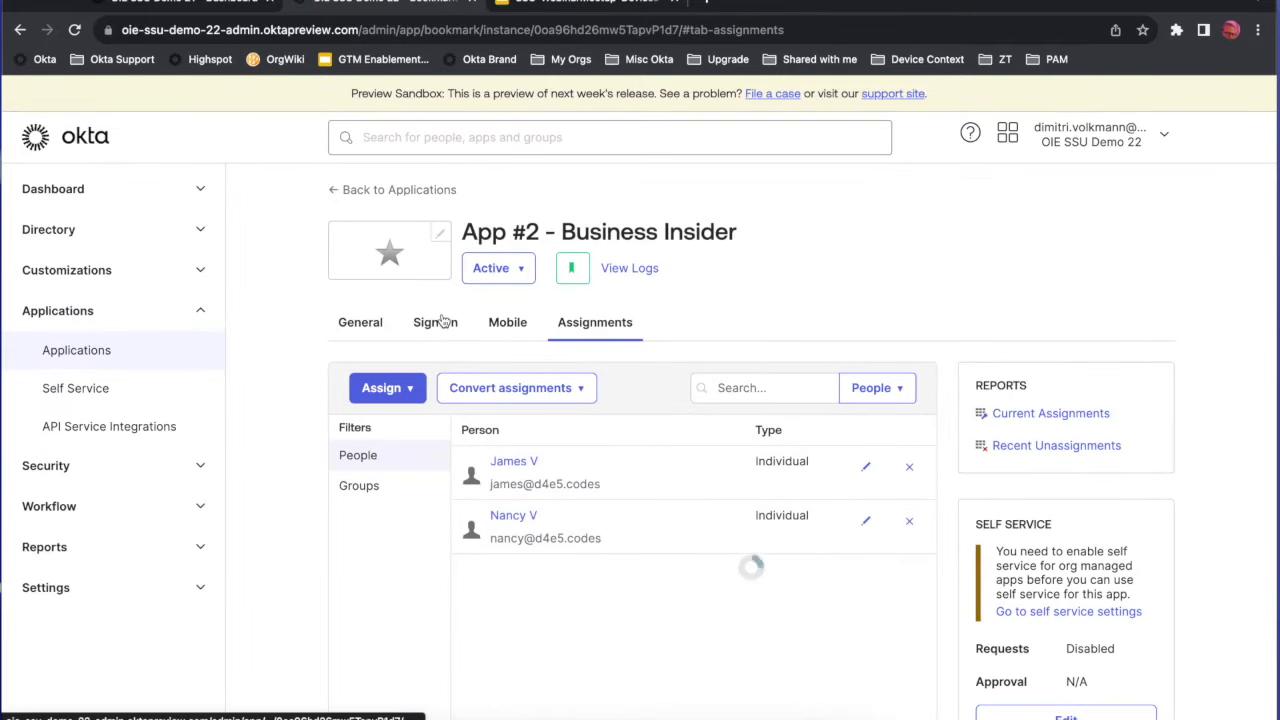
scroll(500, 450, down, 1)
scroll(503, 451, down, 5)
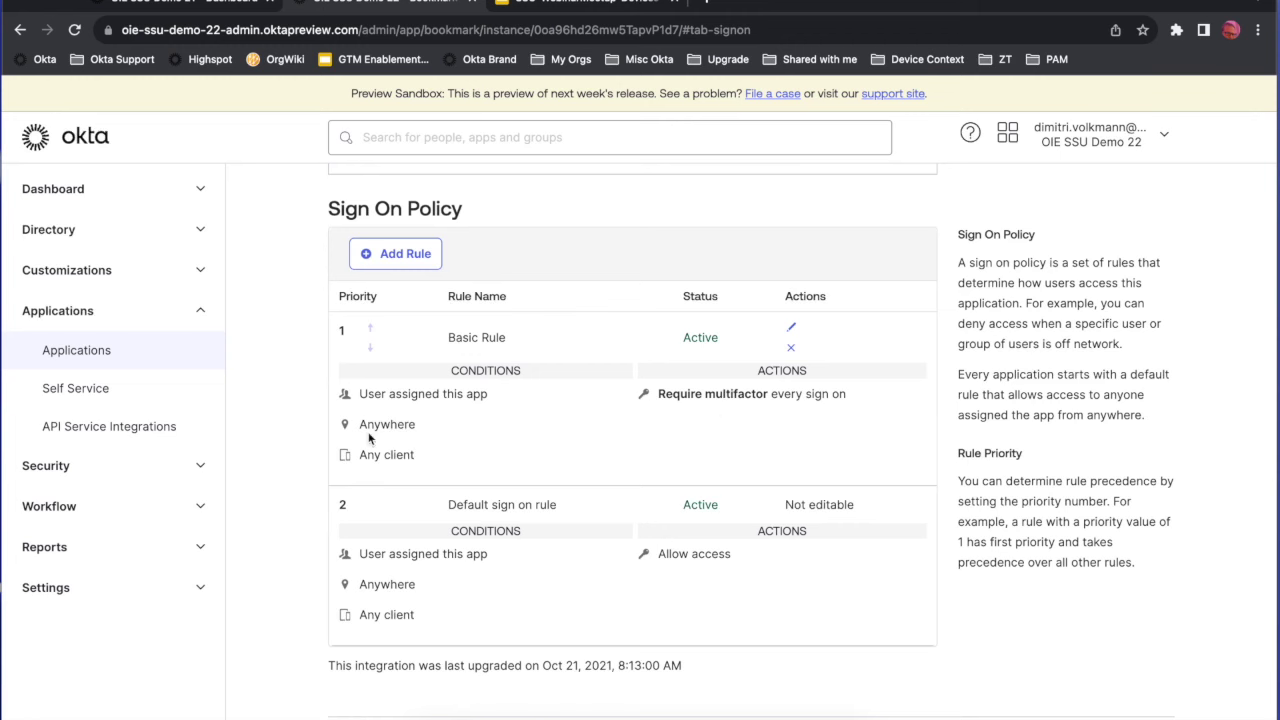
Open the Device Trust security settings to examine the iOS, Windows and macOS options.
click(200, 465)
scroll(148, 568, down, 2)
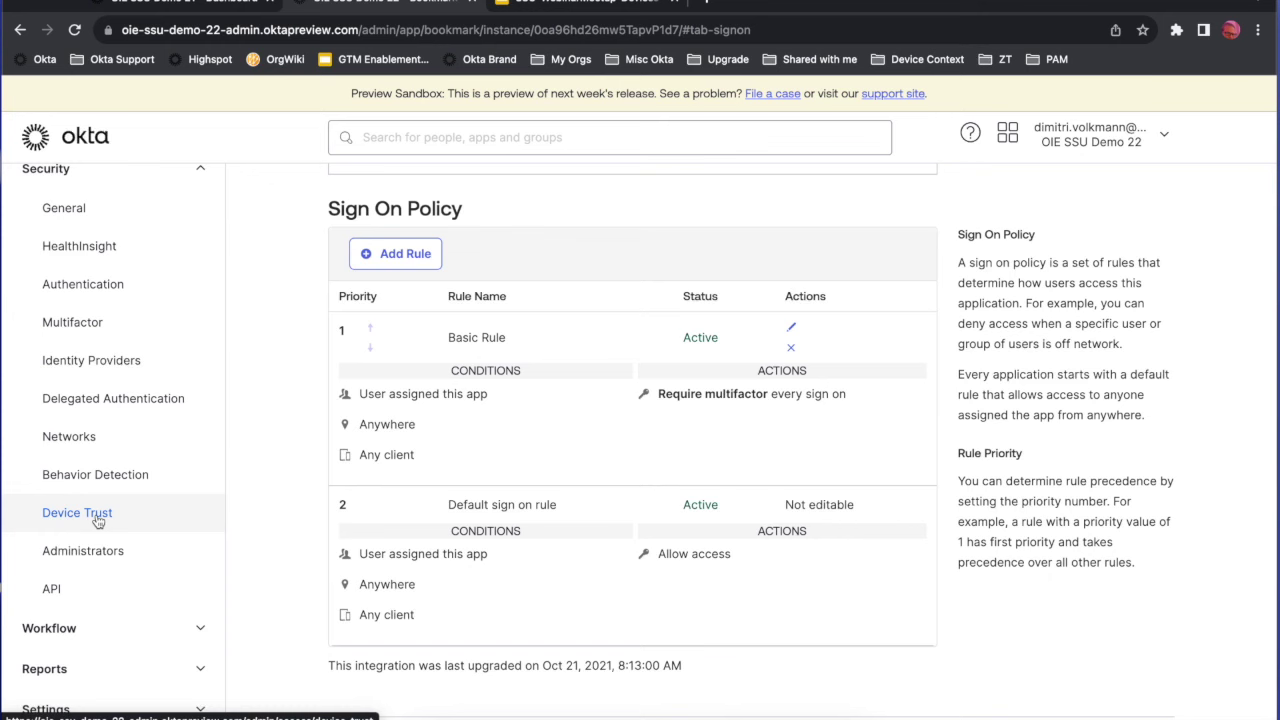
click(97, 519)
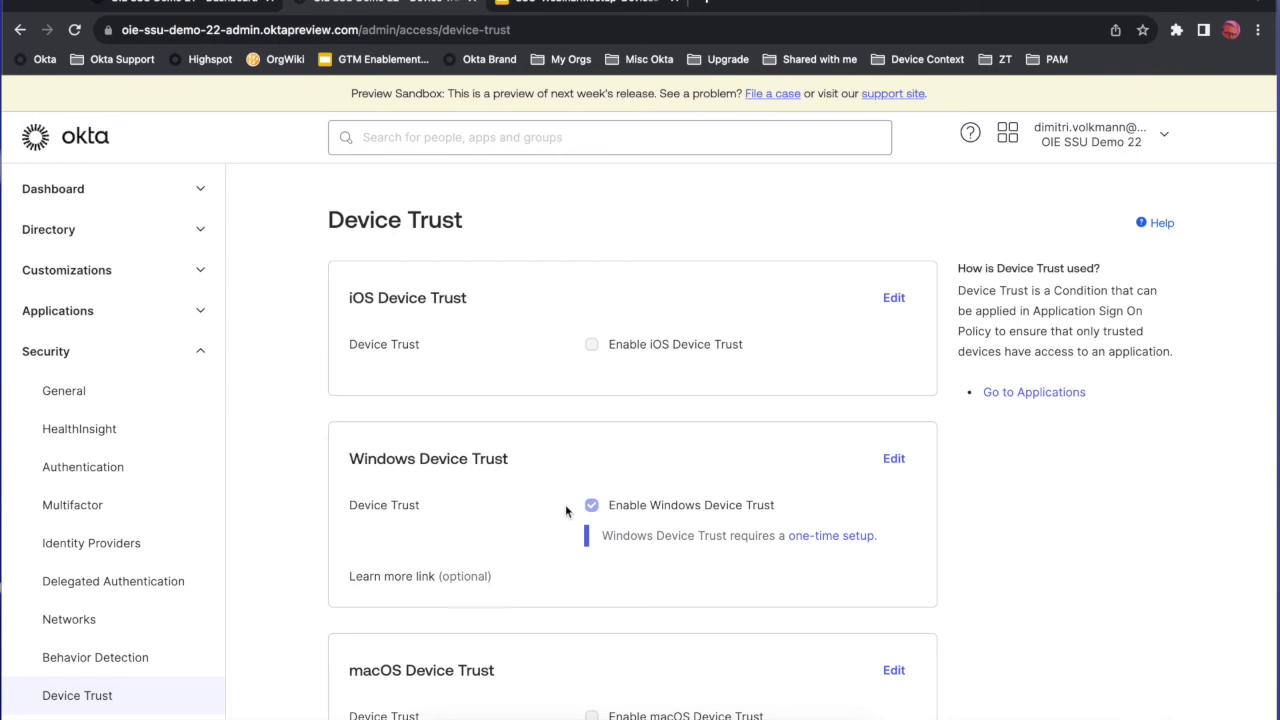
Switch to the upgraded OIE SSU Demo 21 org and examine its list of people in the directory.
click(206, 8)
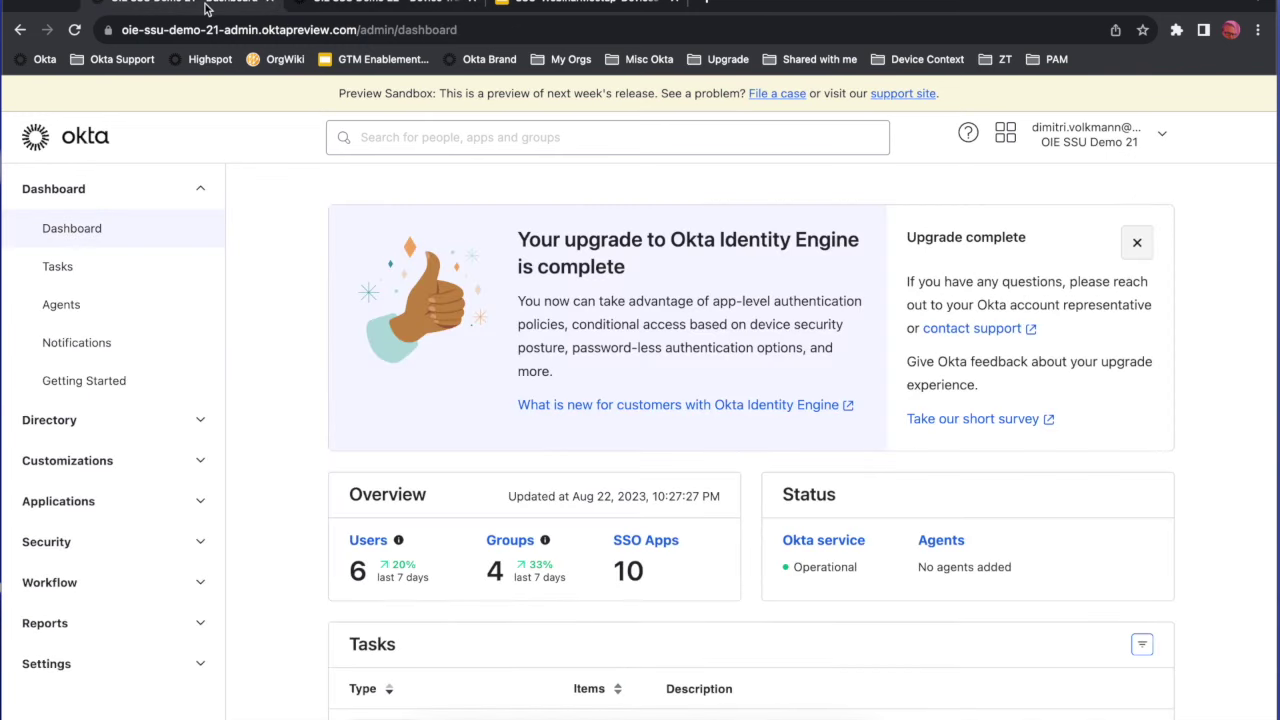
click(203, 420)
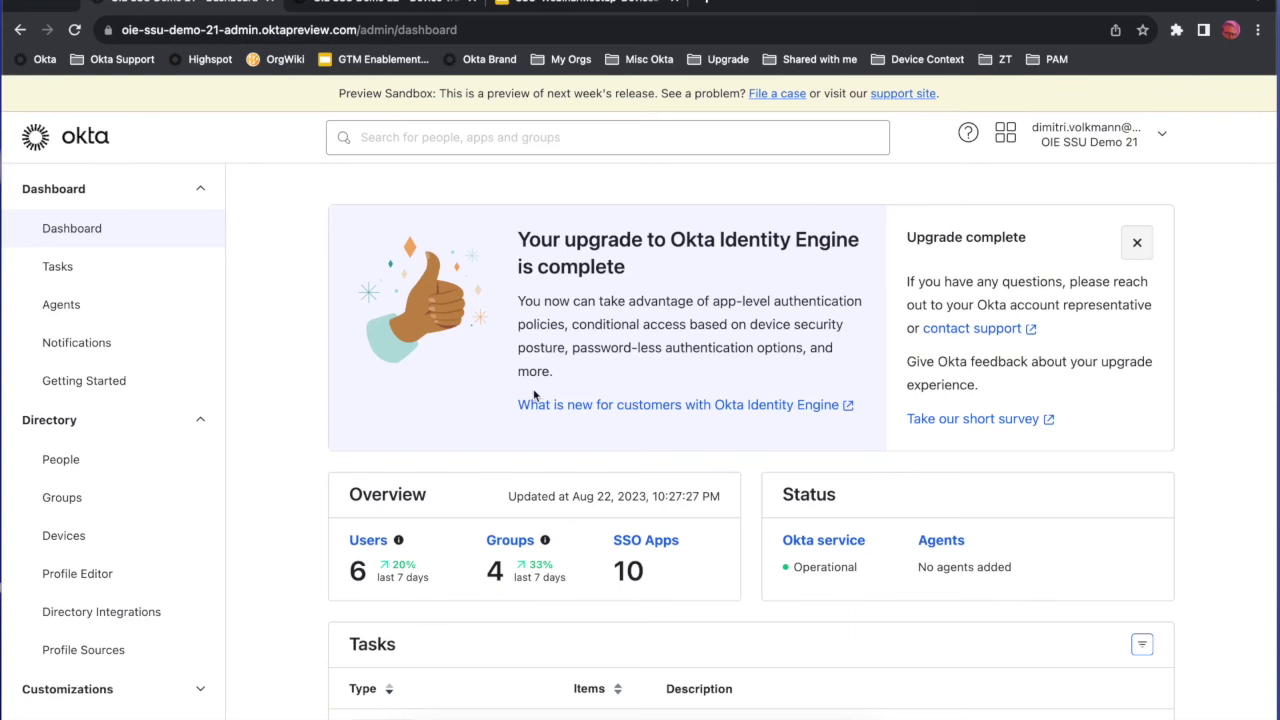
scroll(92, 456, down, 4)
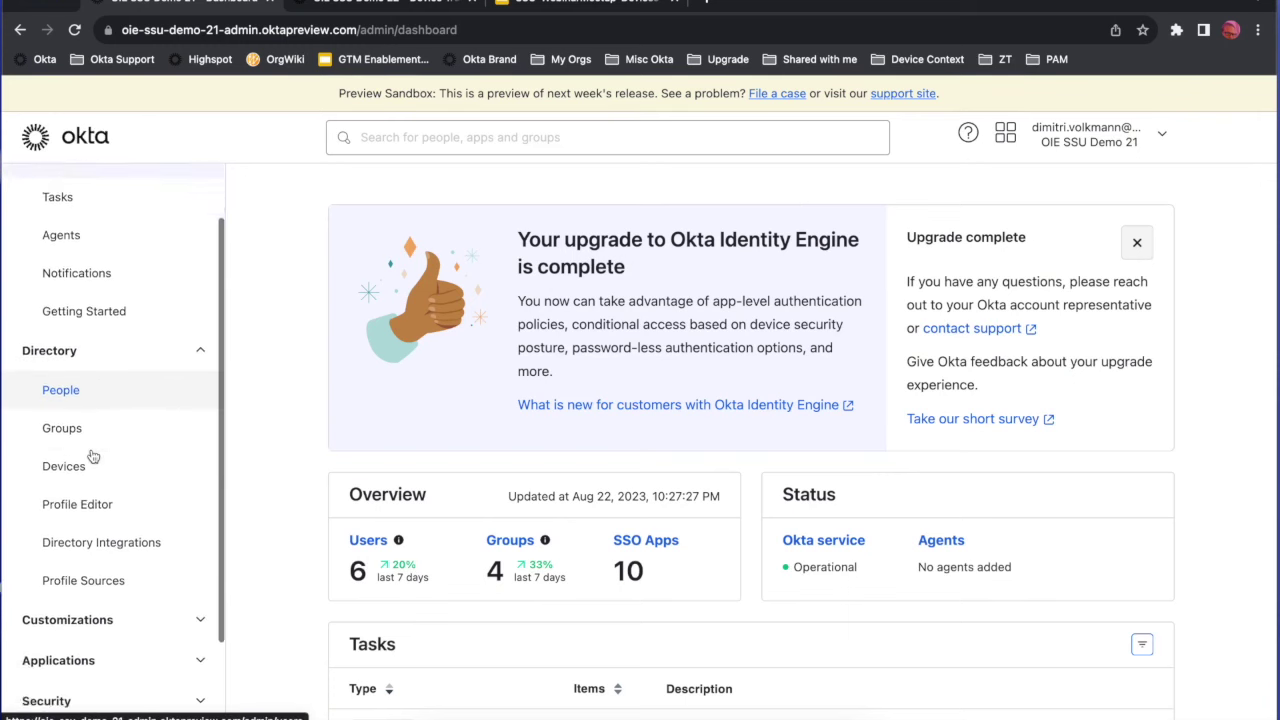
click(99, 295)
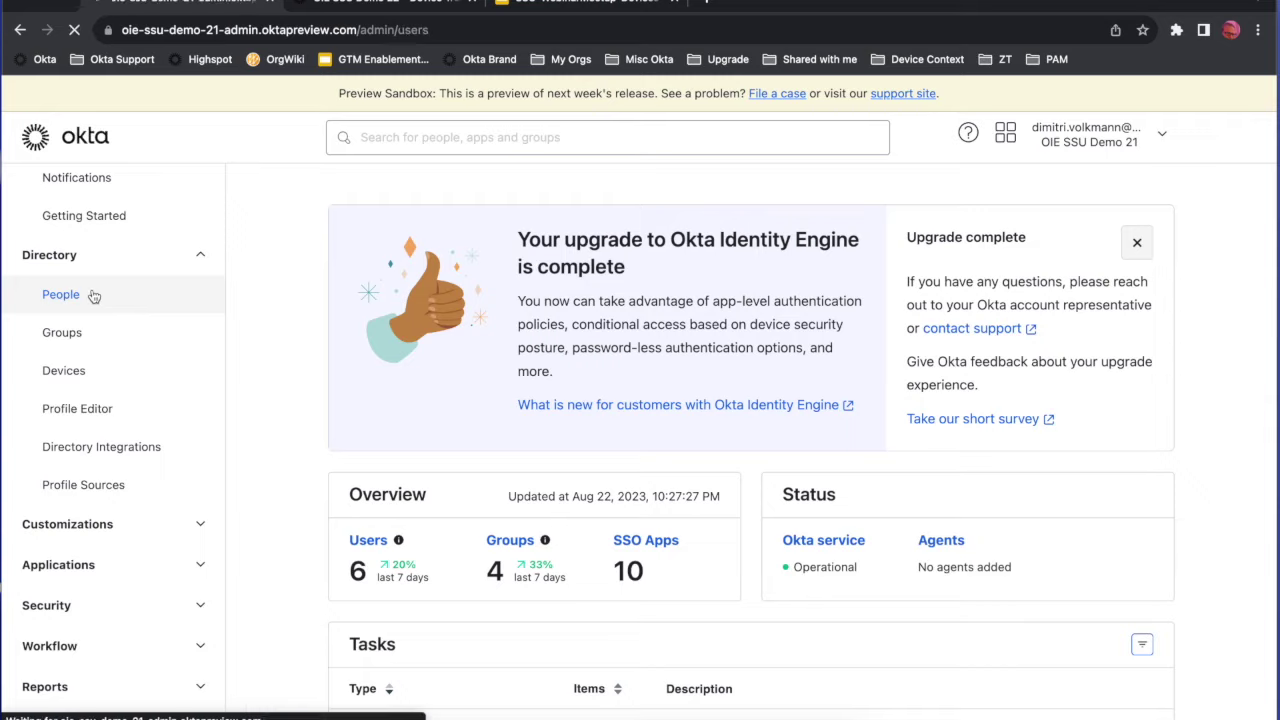
scroll(395, 528, down, 3)
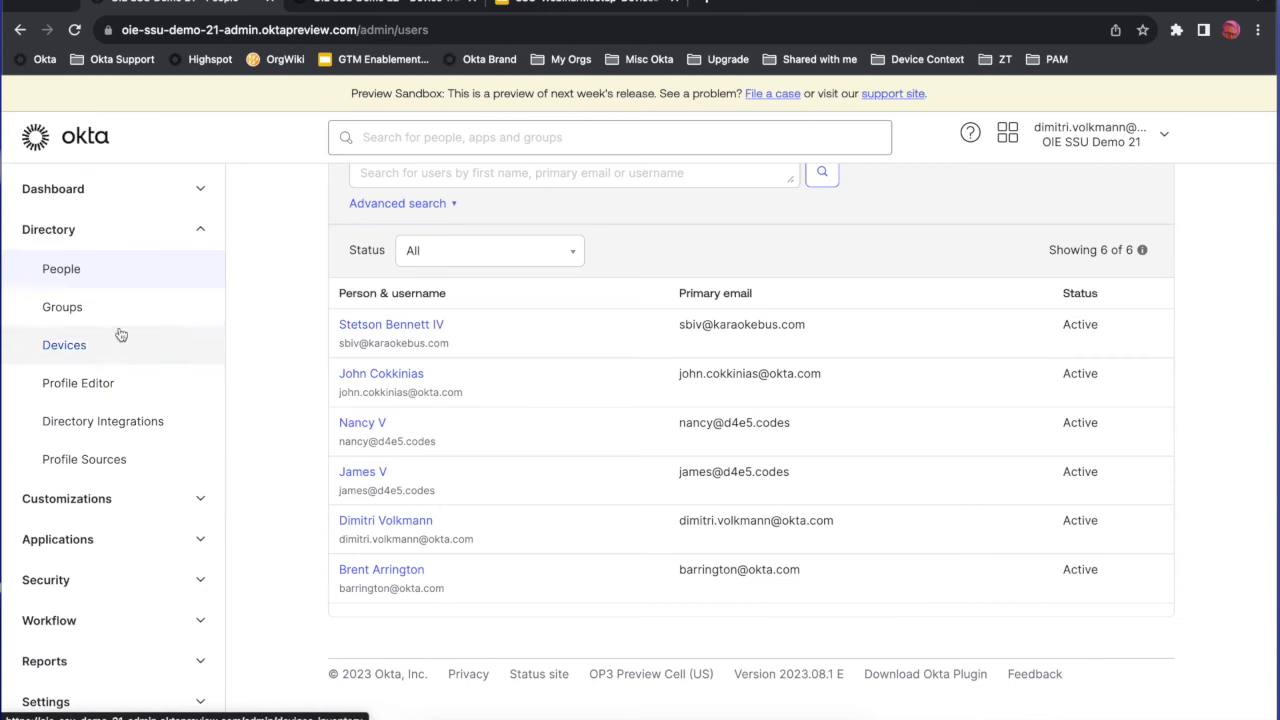
Examine the directory groups of the upgraded org, then open its devices inventory.
click(63, 312)
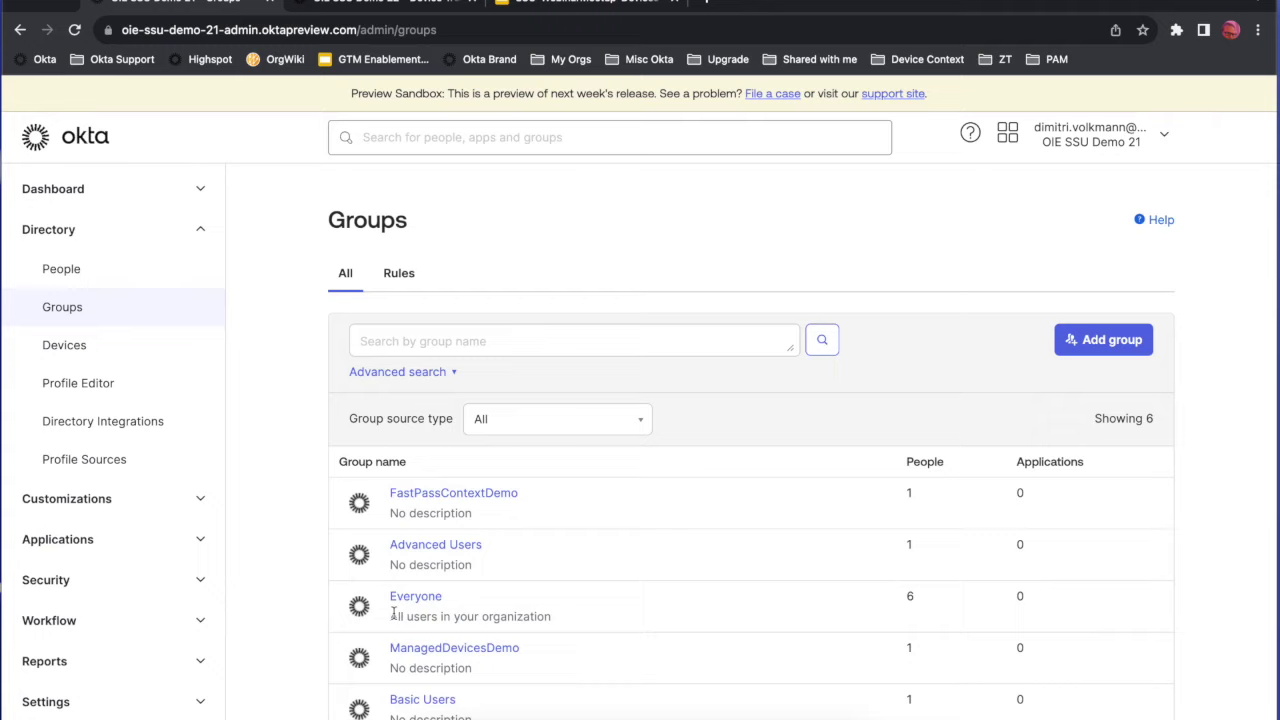
scroll(391, 600, down, 3)
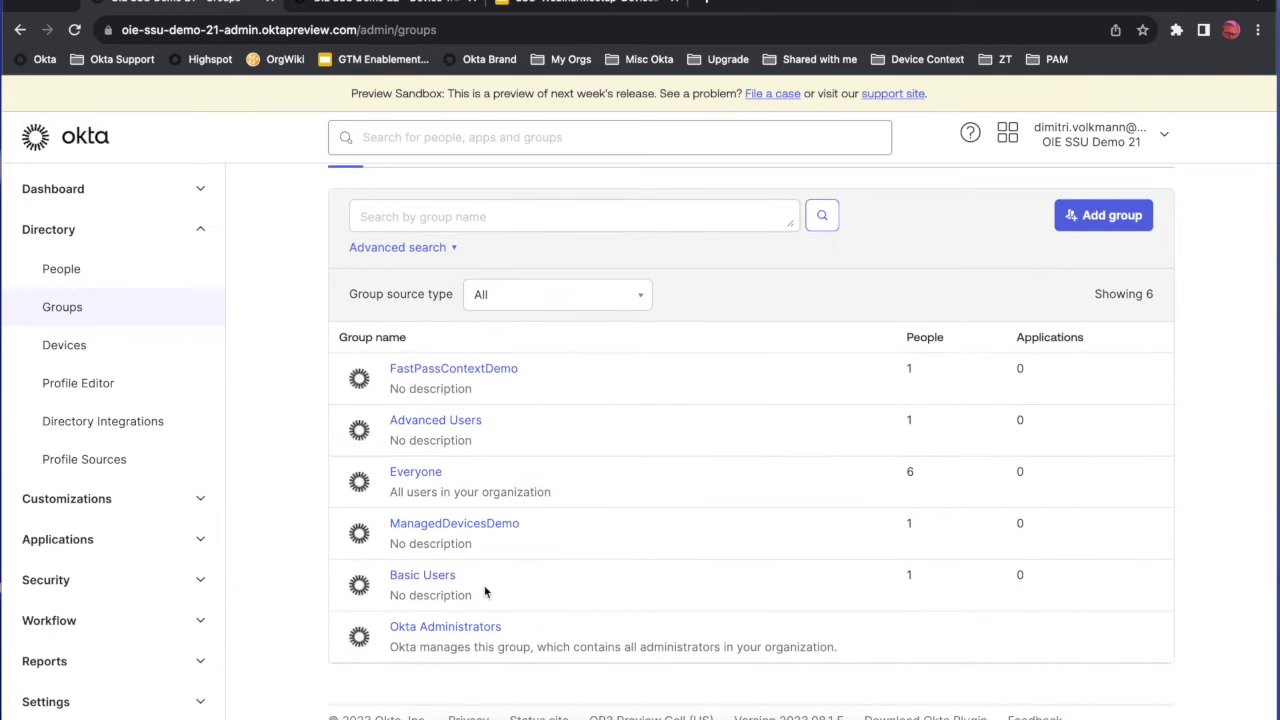
click(93, 346)
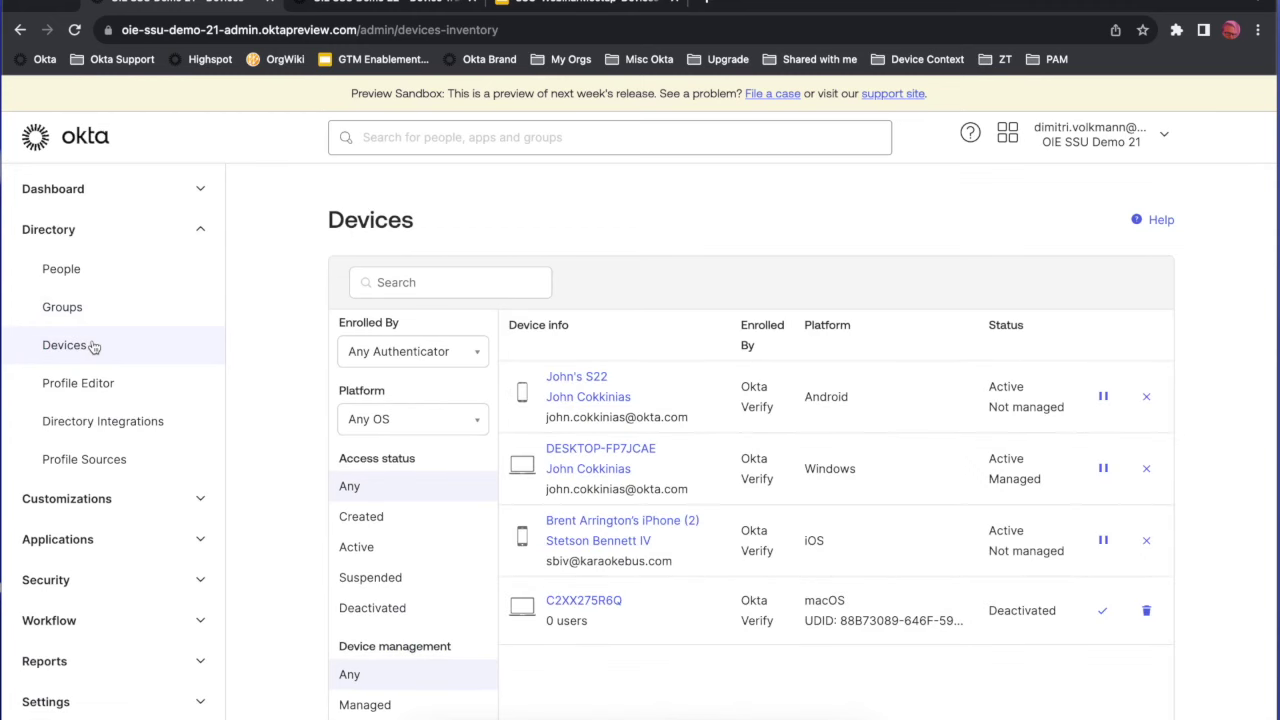
Review the Password authenticator's default policy in the security settings, then return to the list of authenticators.
click(185, 578)
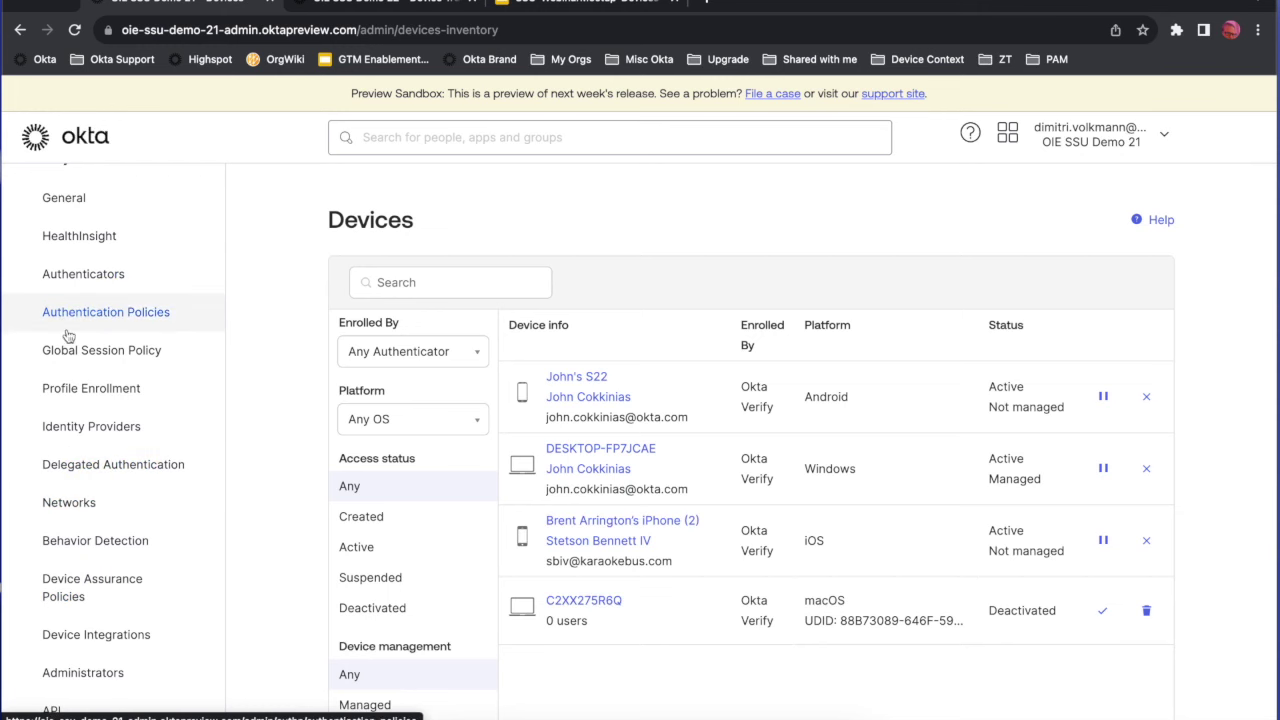
click(94, 274)
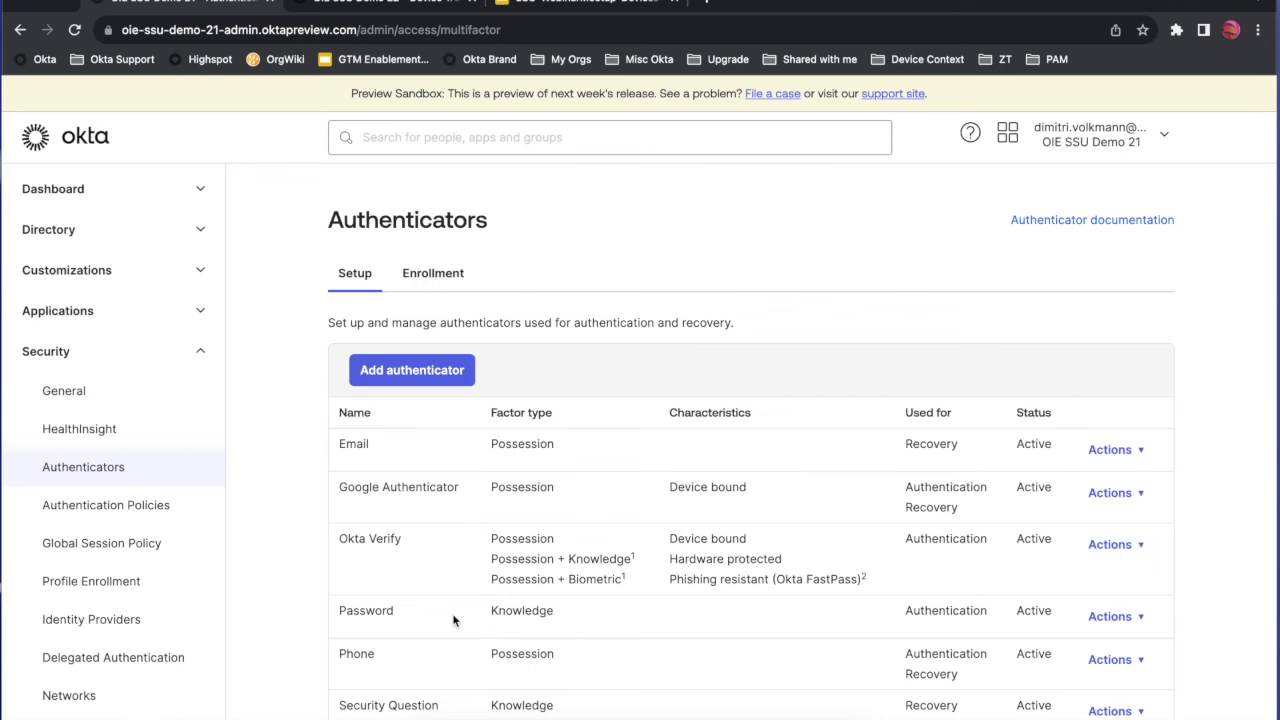
click(1109, 620)
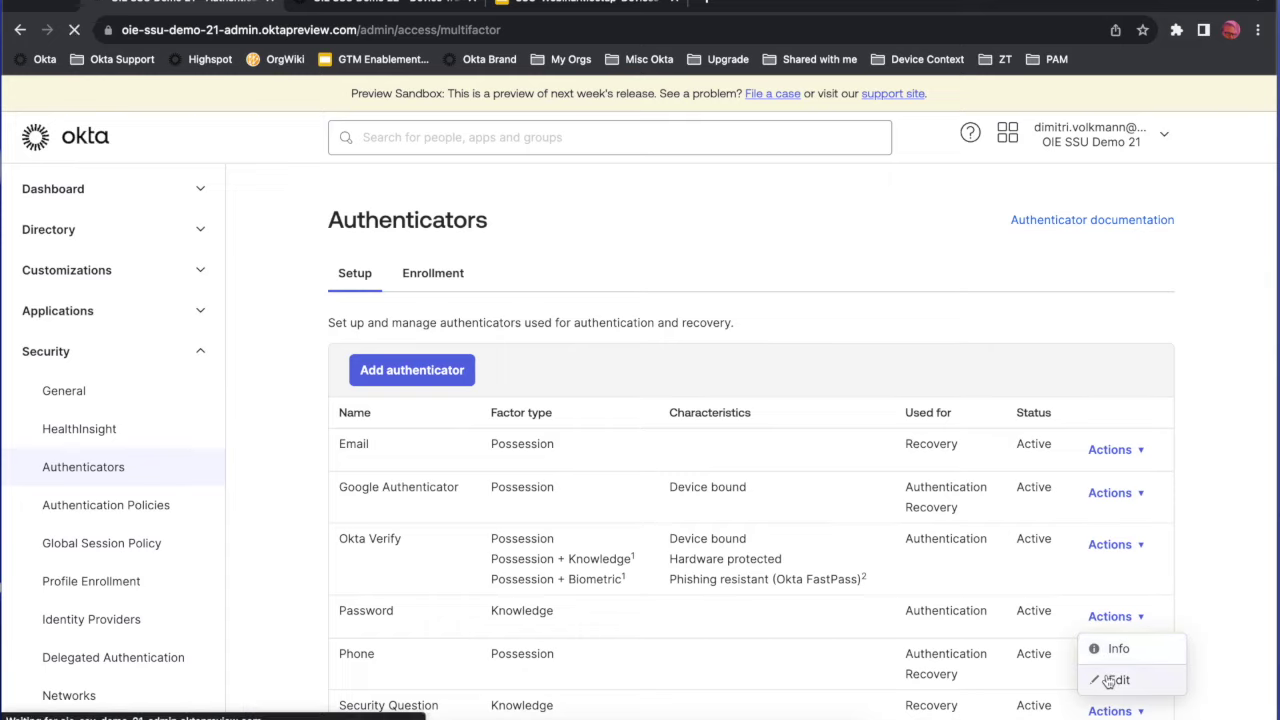
click(1100, 678)
scroll(1020, 608, down, 10)
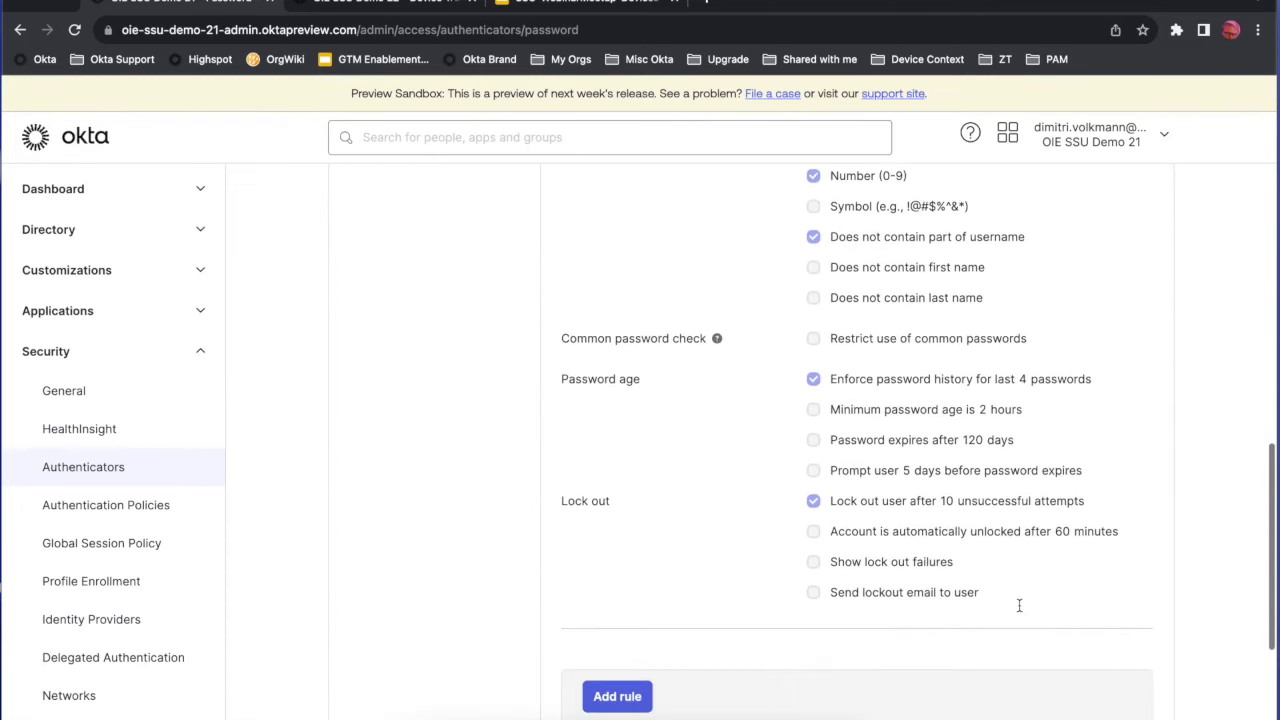
scroll(1020, 608, up, 2)
scroll(1020, 608, up, 10)
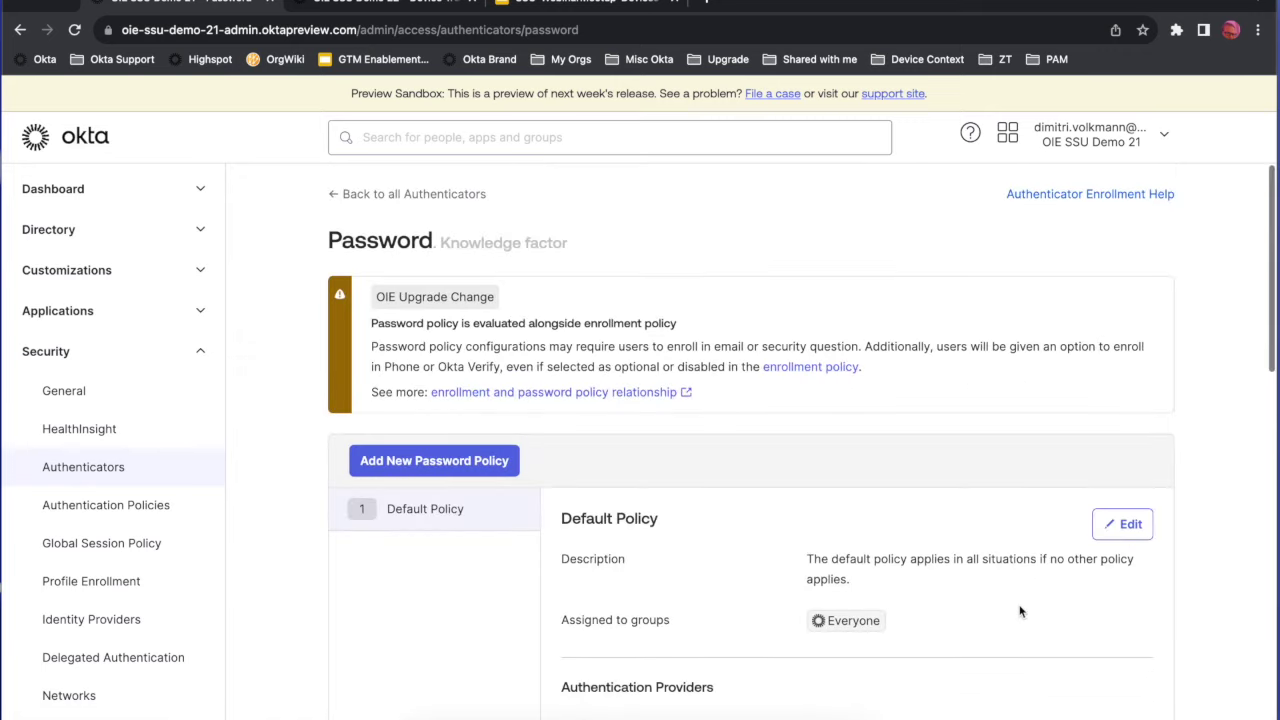
click(110, 476)
scroll(418, 530, down, 3)
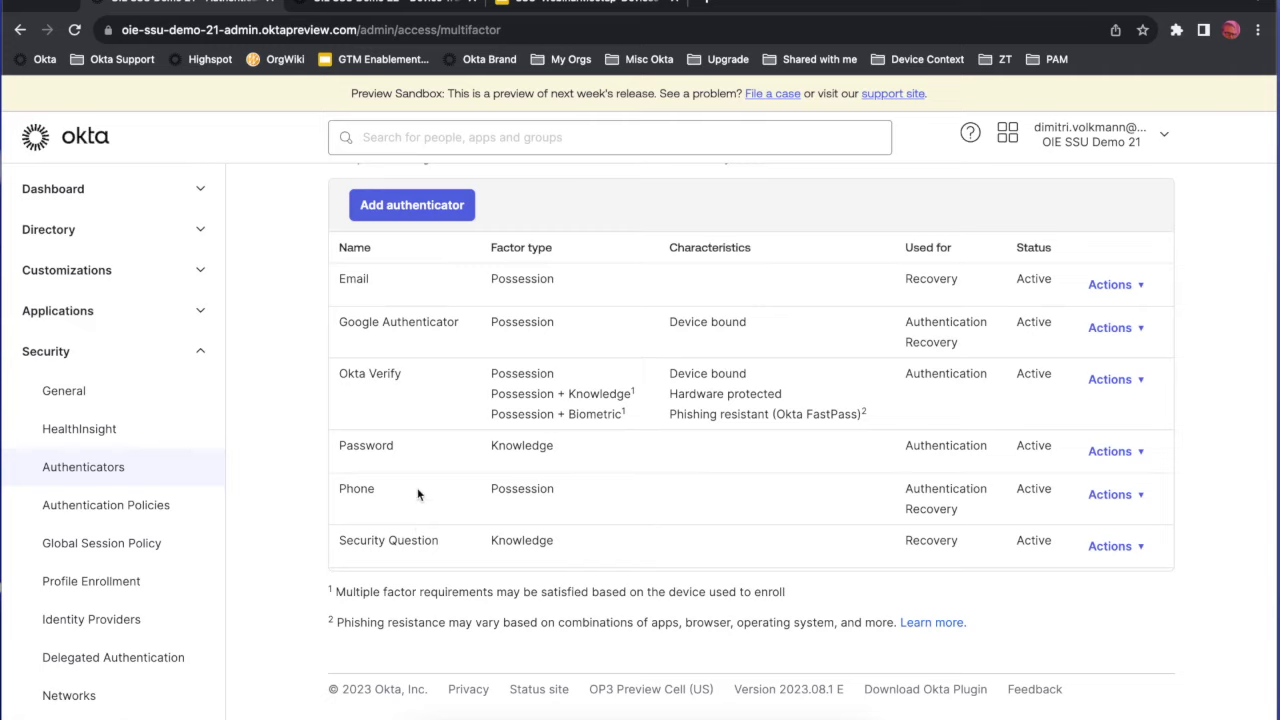
Browse the catalogue of authenticators available to add, then leave it without adding one.
click(430, 212)
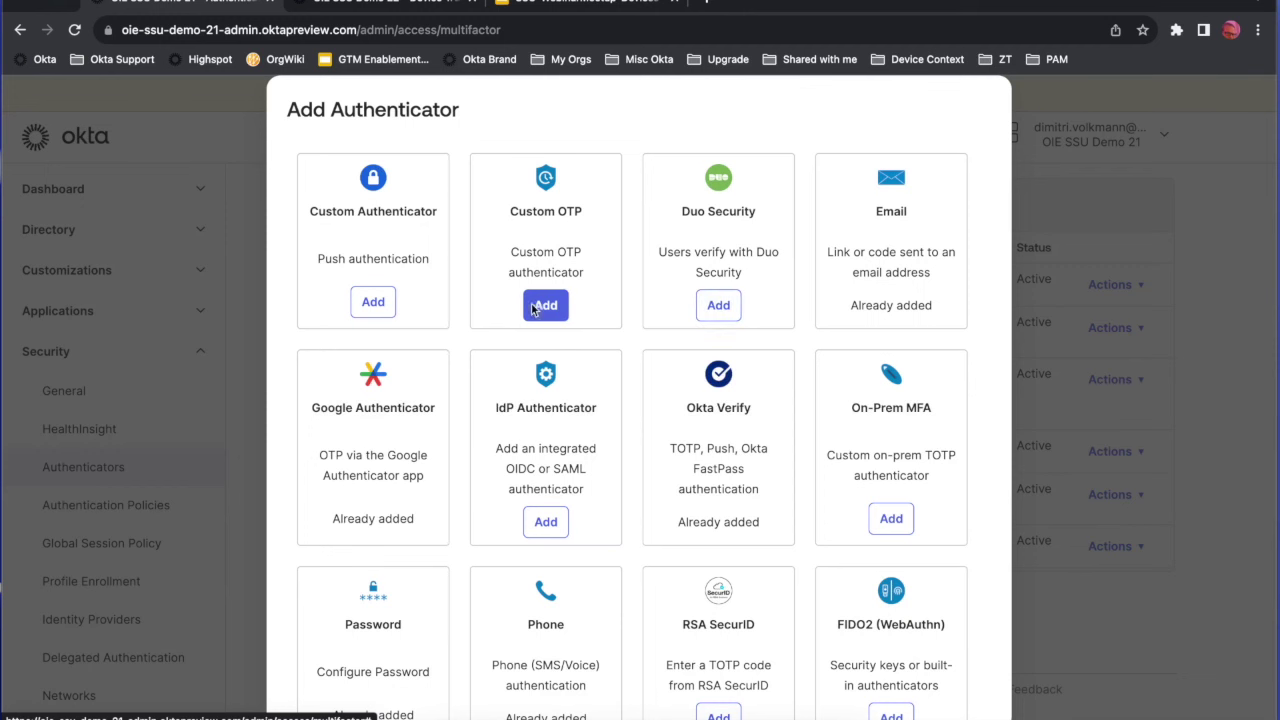
scroll(704, 424, down, 3)
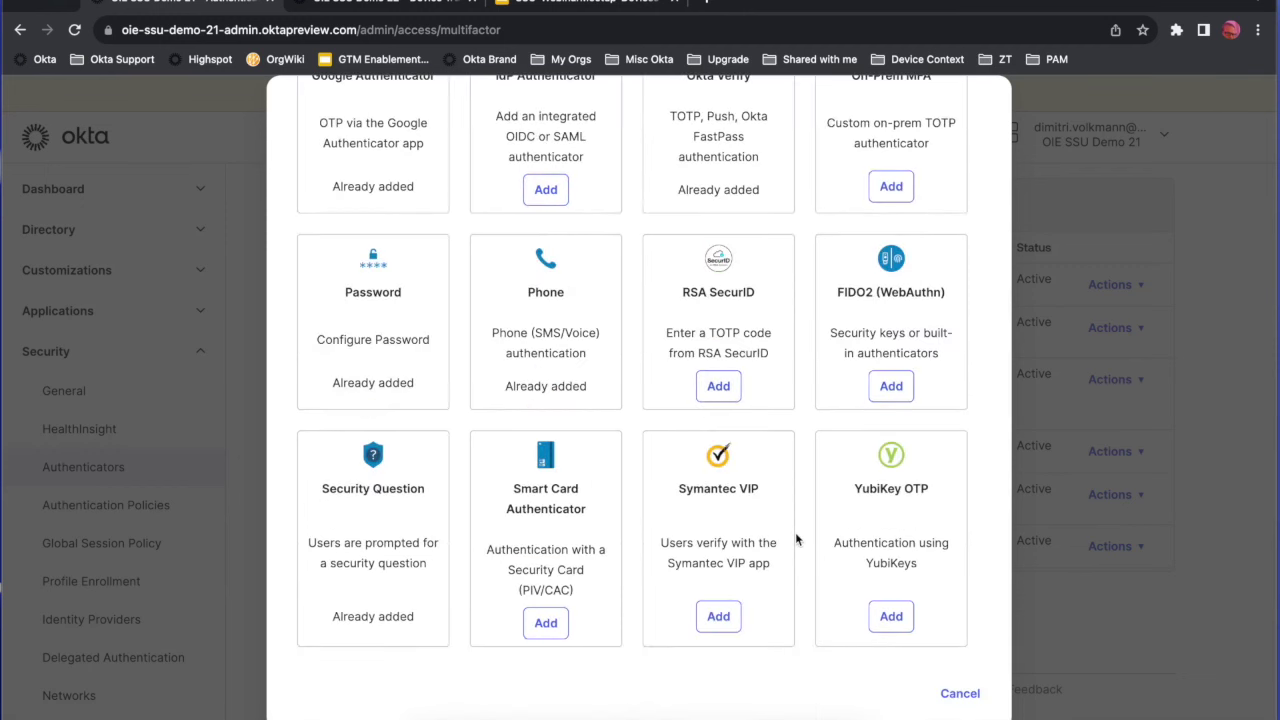
click(959, 694)
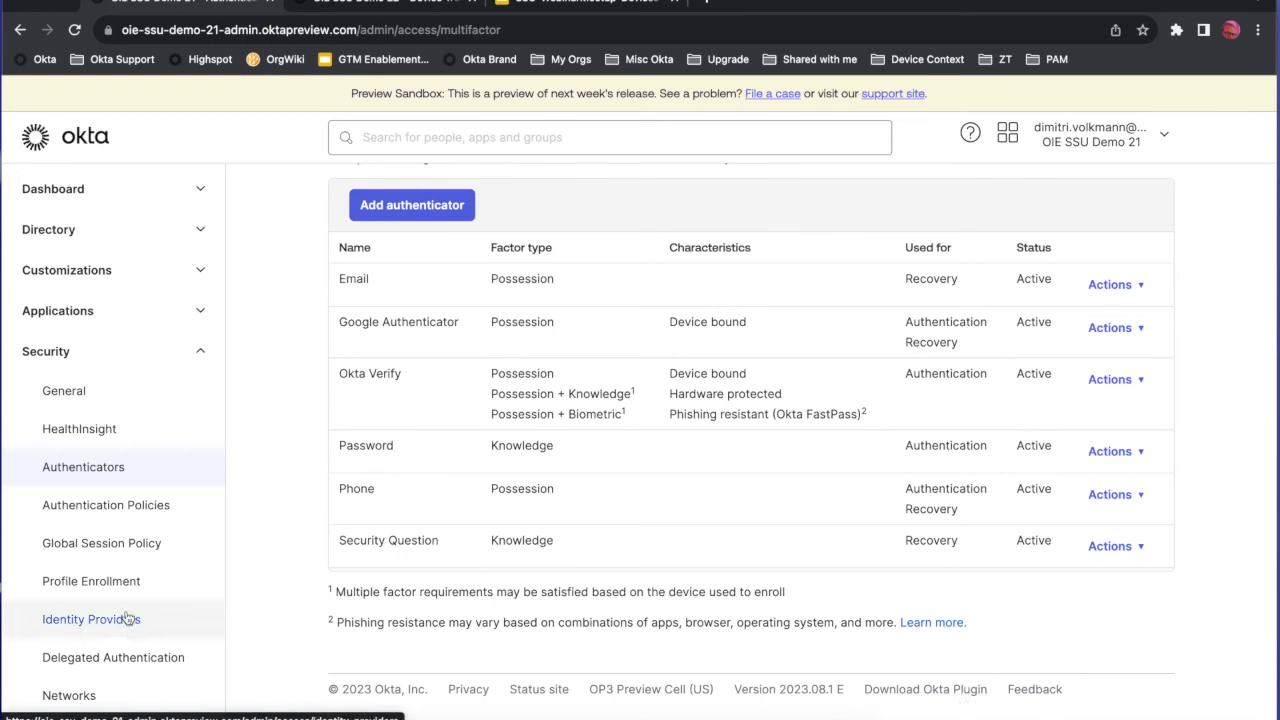
Review the Default rule of the Basic Users global session policy, including its session management settings, and leave it without saving.
click(125, 543)
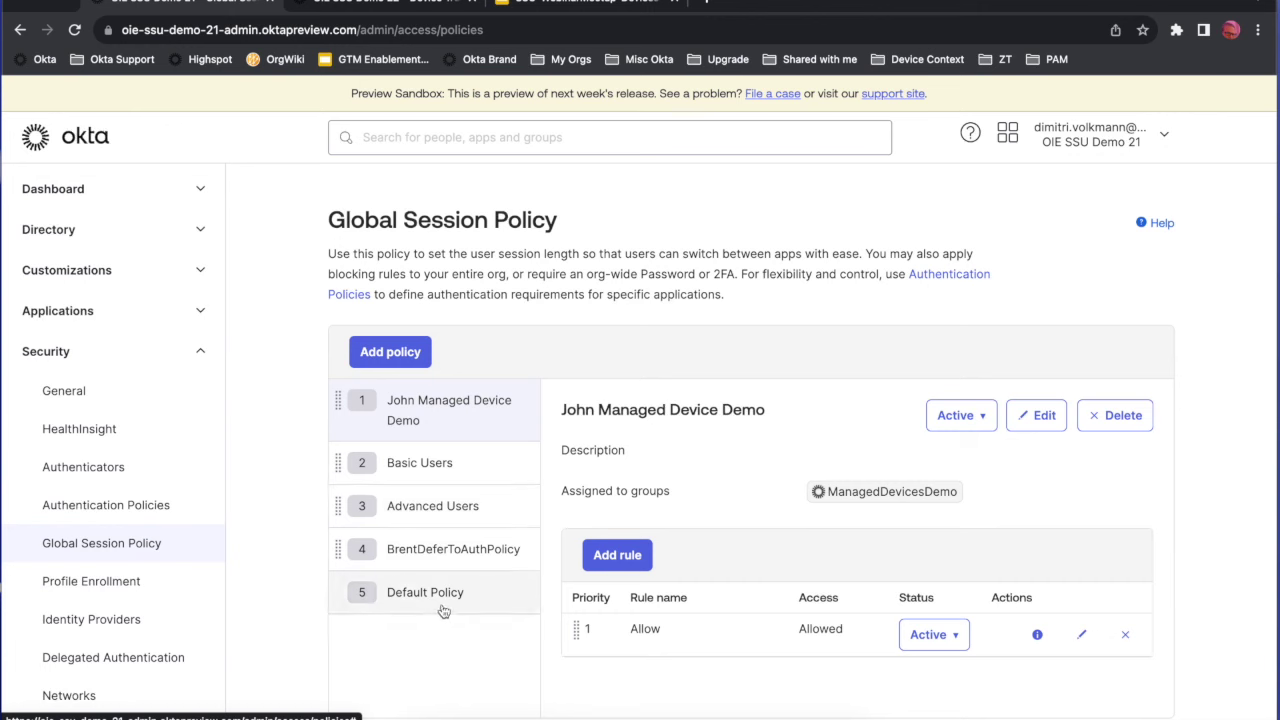
click(425, 473)
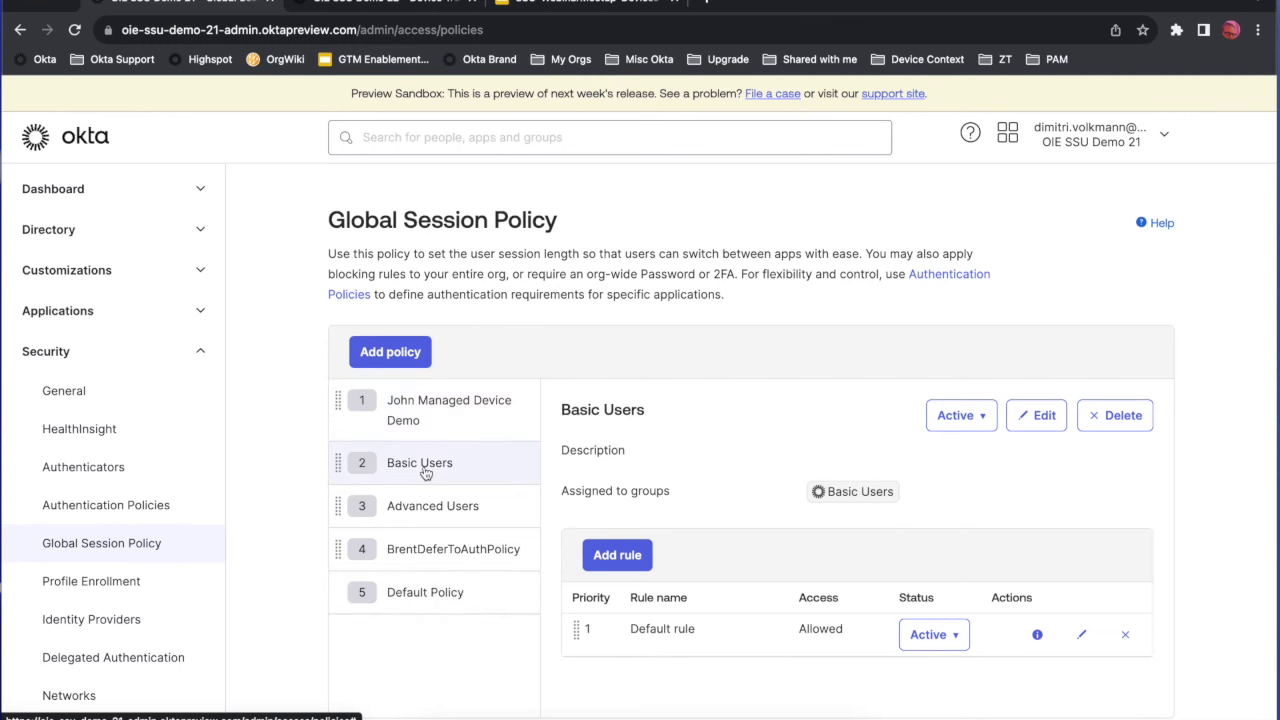
click(1078, 636)
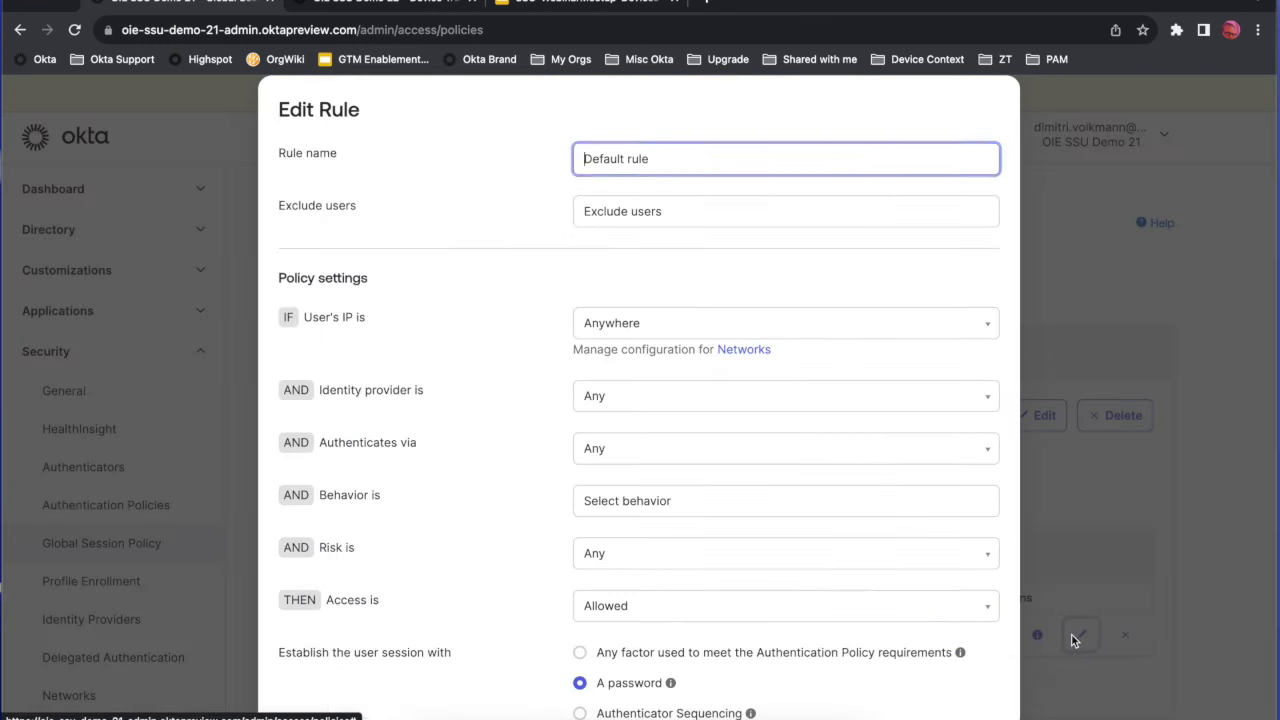
scroll(883, 640, down, 3)
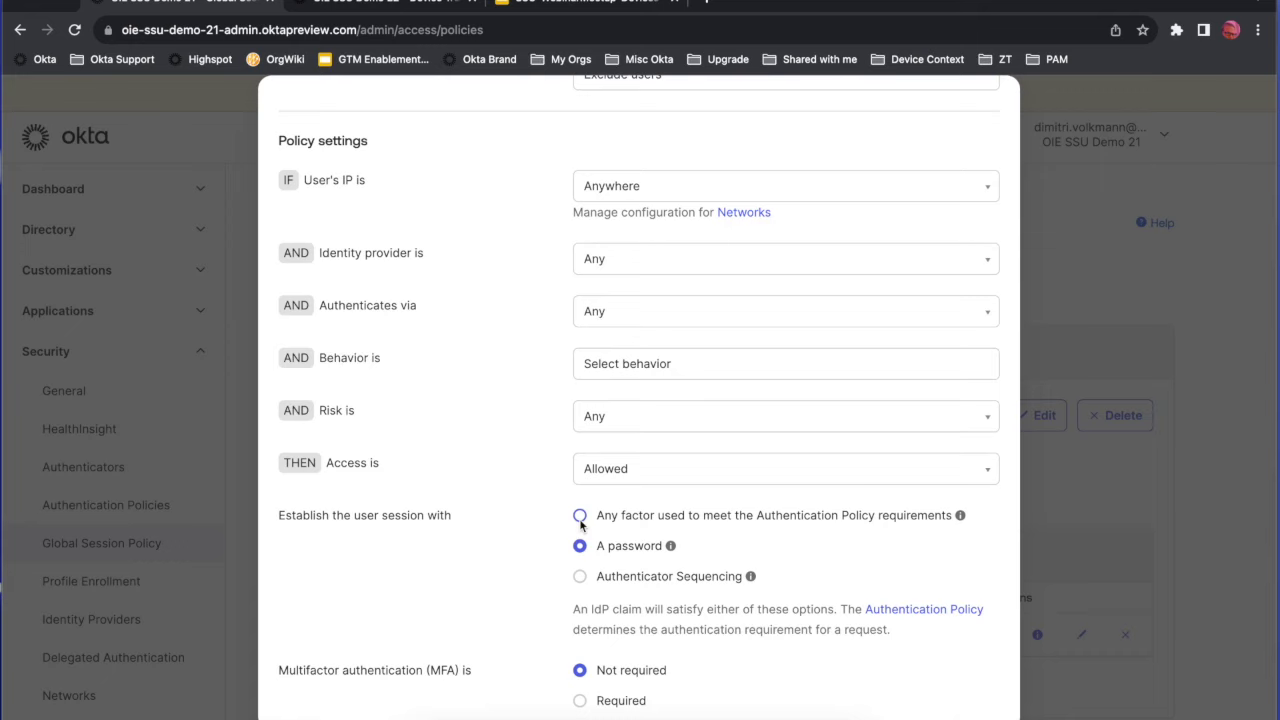
scroll(580, 522, down, 6)
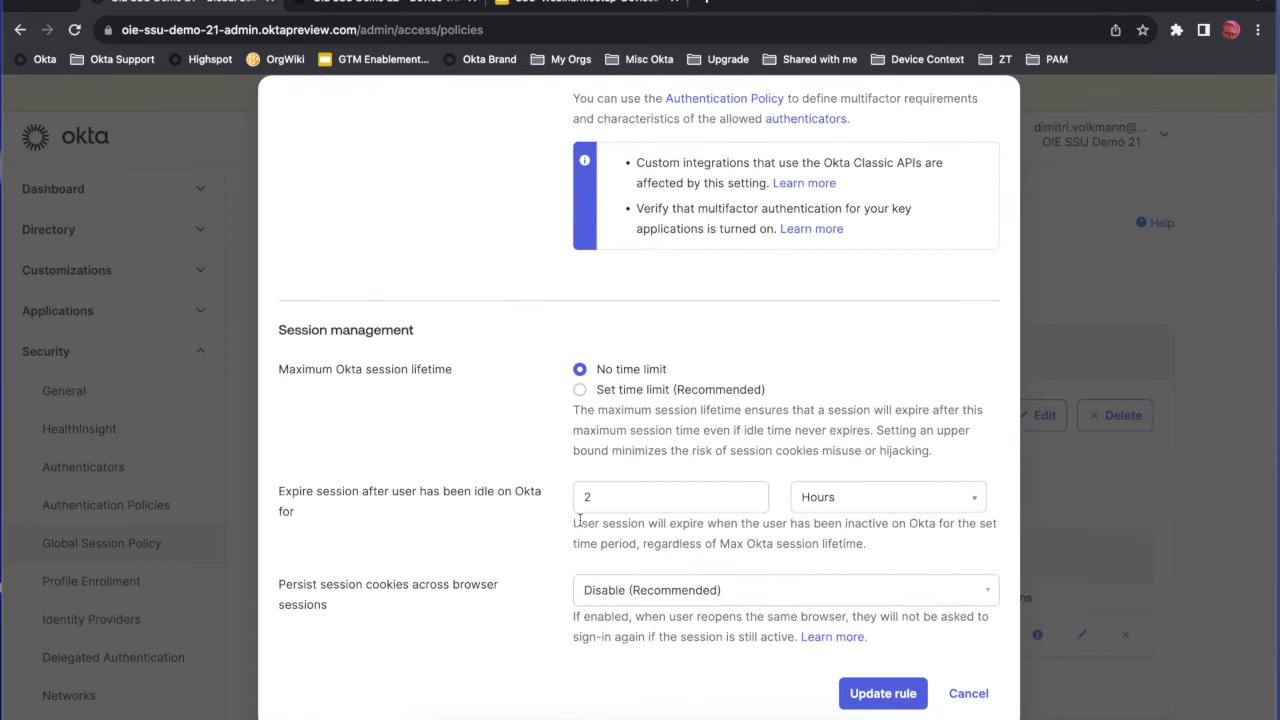
click(968, 694)
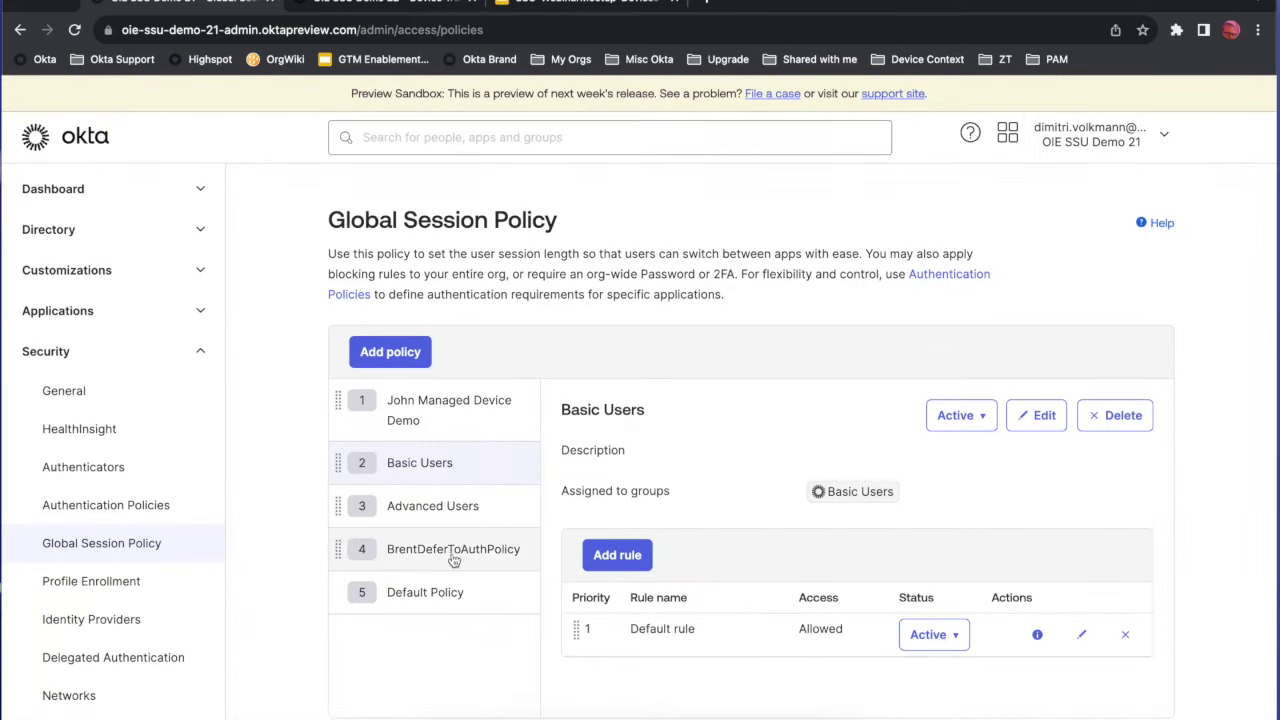
Review the Advanced Users global session policy rule, including its authenticator sequencing and session settings, and leave it without saving.
click(472, 510)
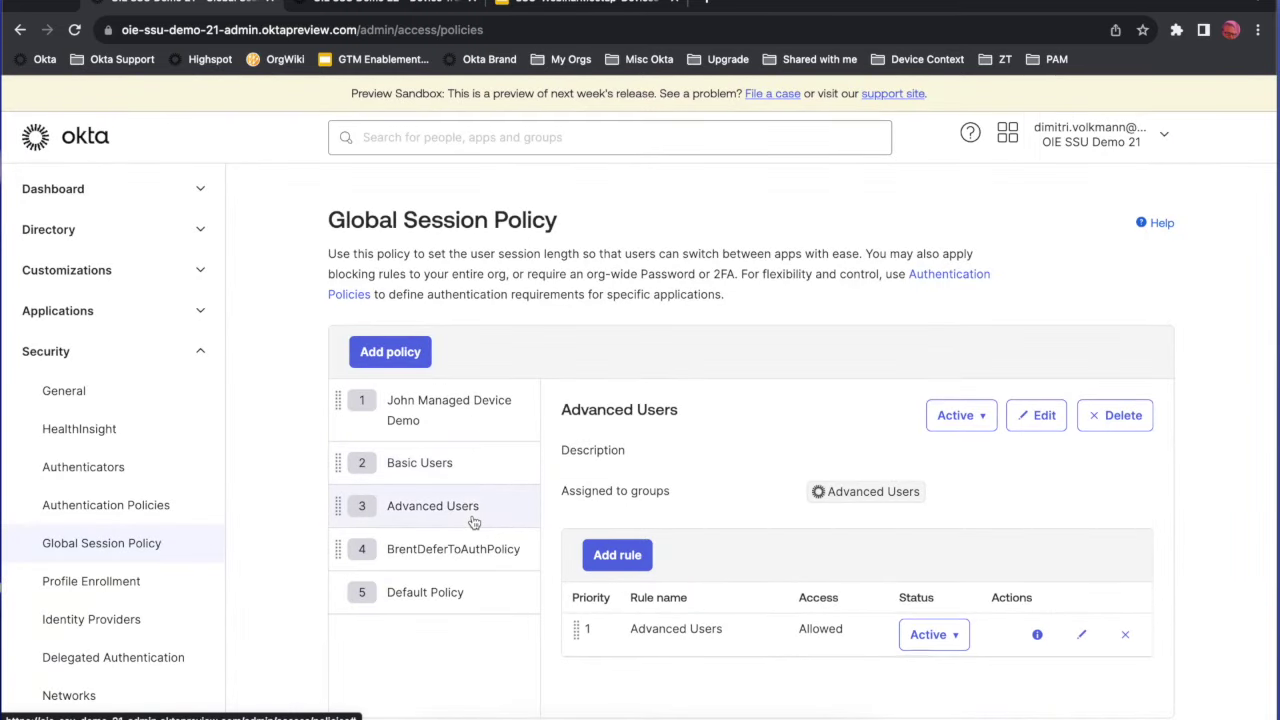
click(1083, 634)
scroll(791, 514, down, 5)
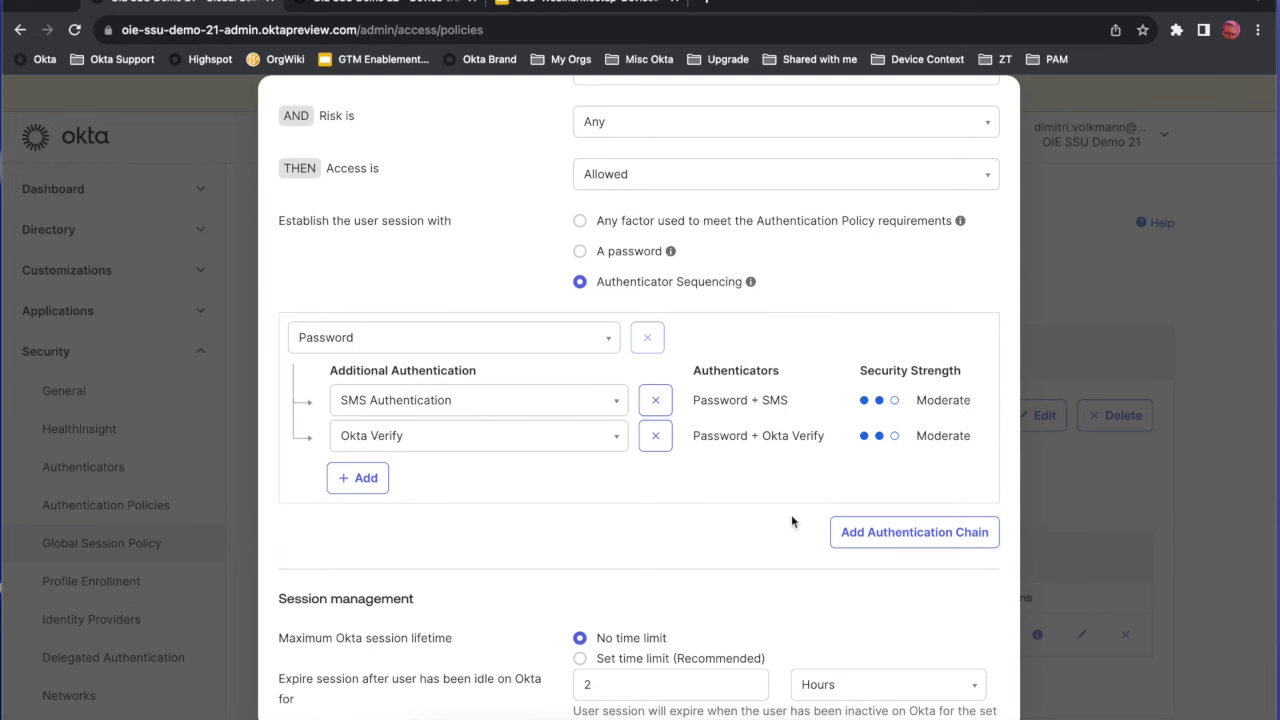
scroll(791, 514, down, 4)
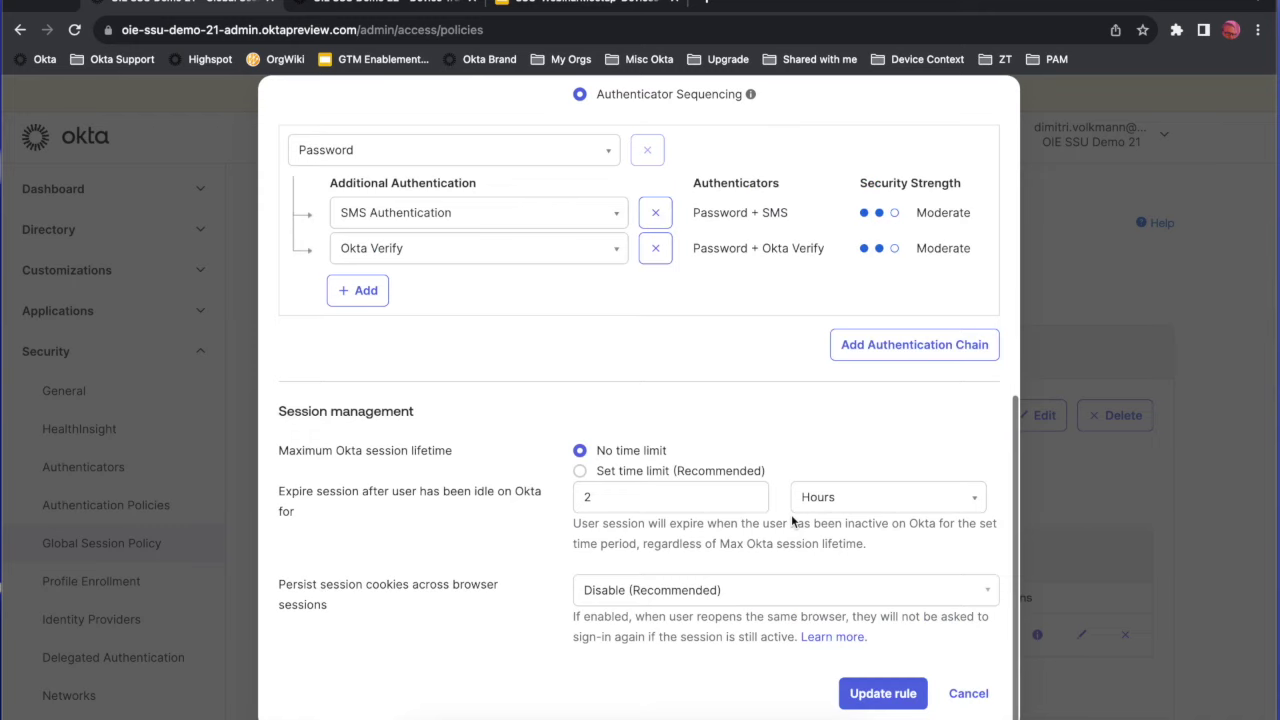
click(970, 693)
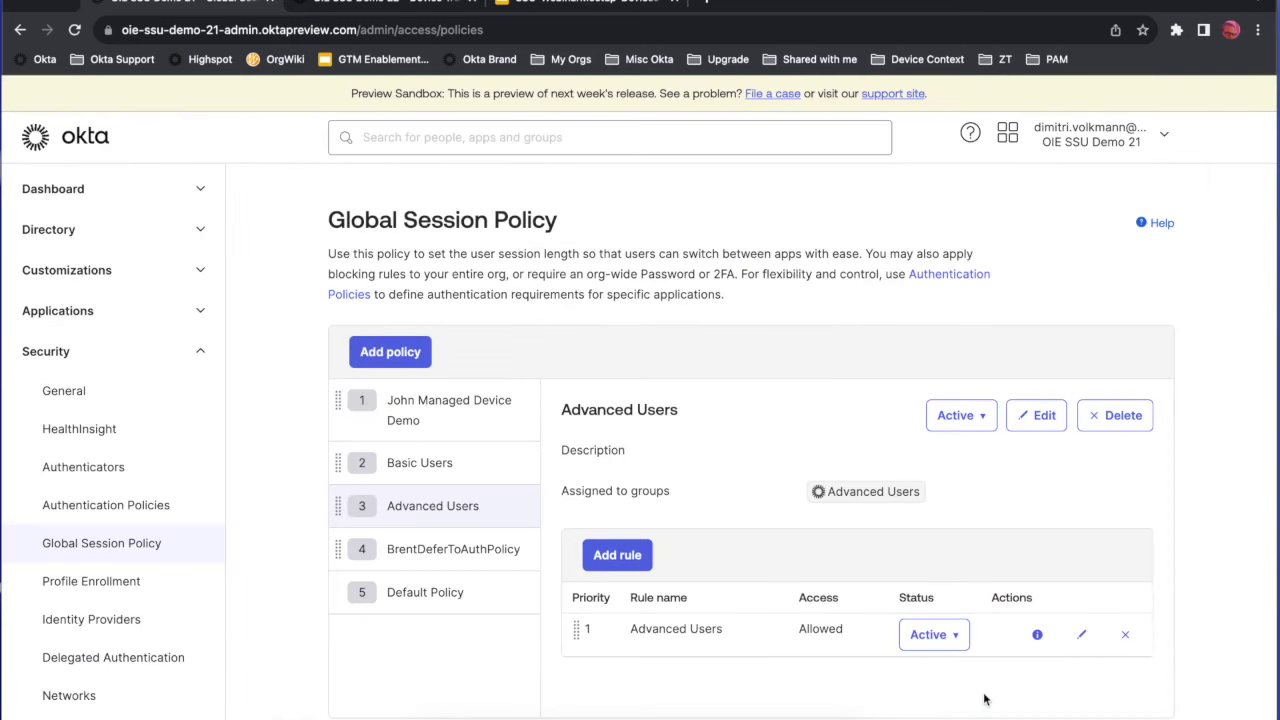
Open the App #2 - Business Insider authentication policy and examine its rules.
click(124, 508)
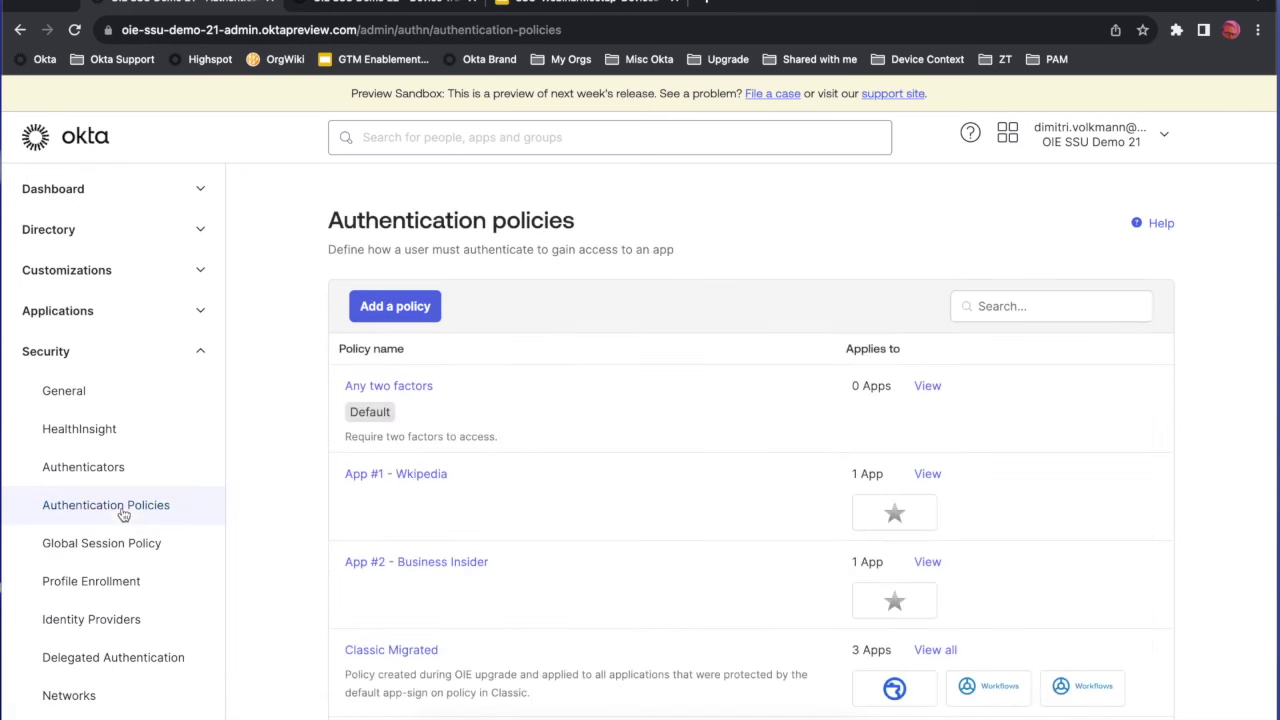
scroll(459, 585, down, 1)
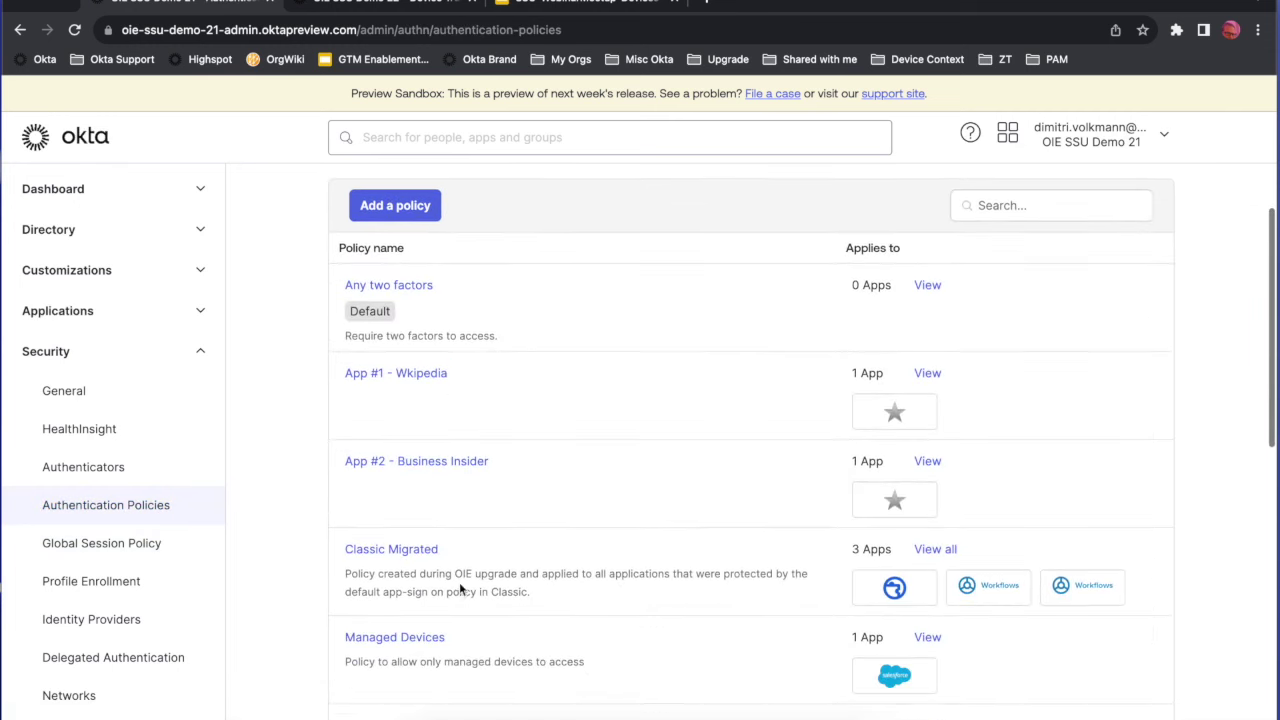
click(453, 466)
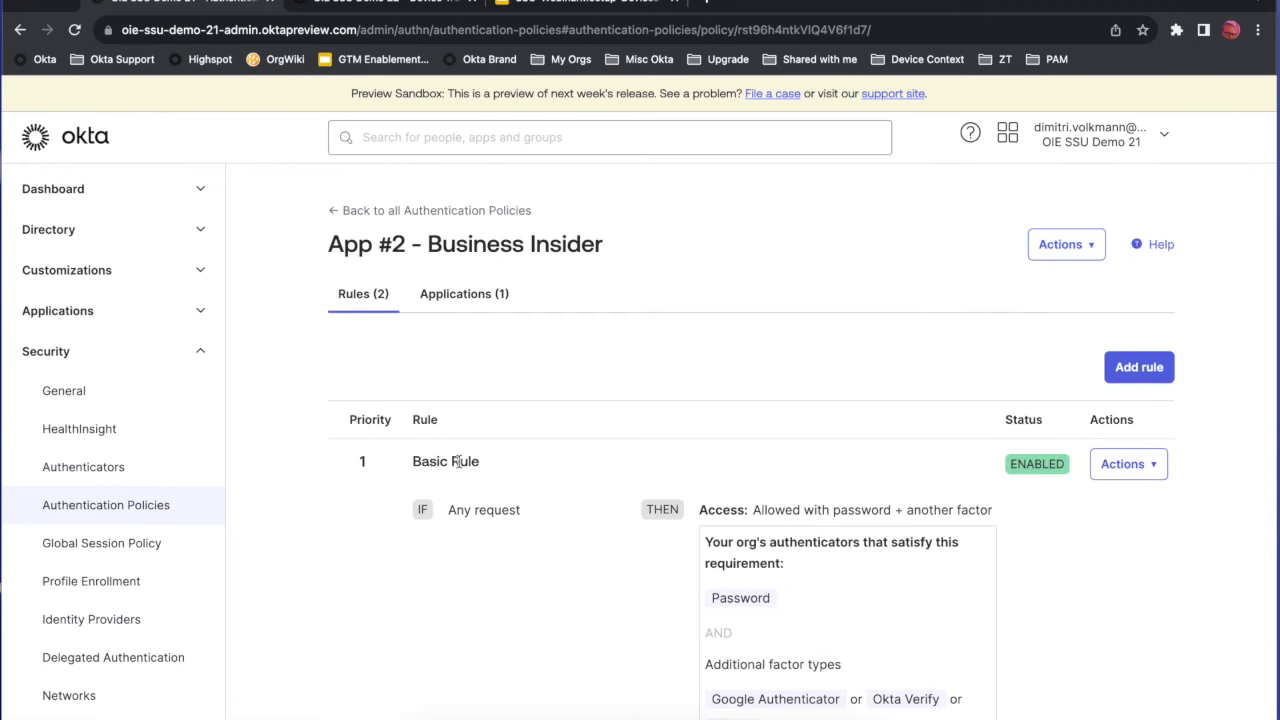
scroll(458, 462, down, 4)
scroll(460, 467, up, 2)
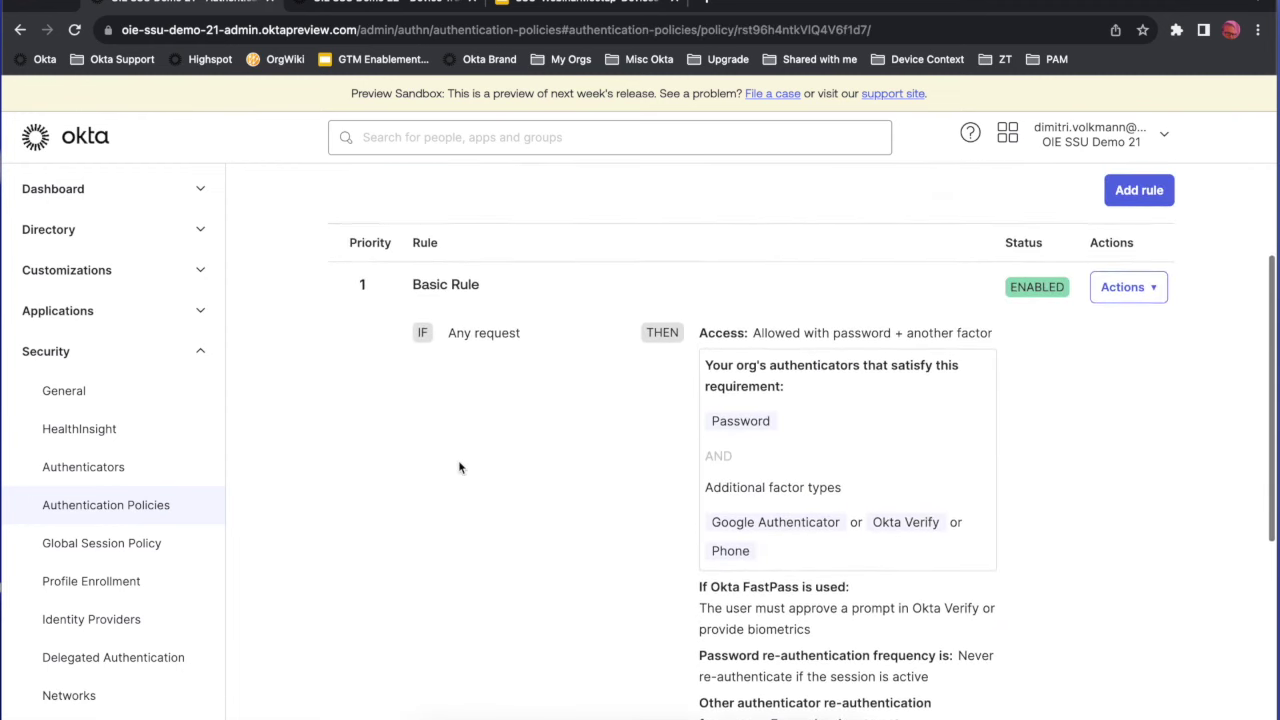
Review the Basic Rule's access and re-authentication settings without saving, then return to the list of authentication policies.
click(1118, 287)
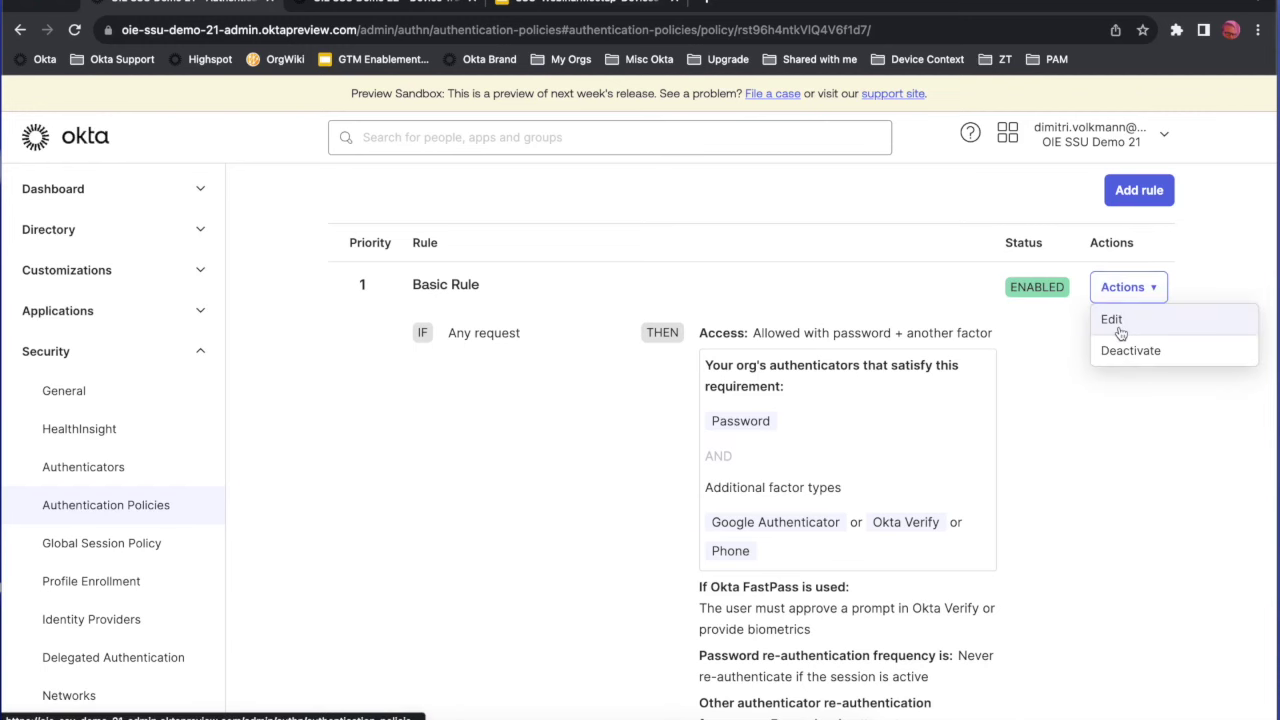
click(1119, 327)
scroll(913, 419, down, 5)
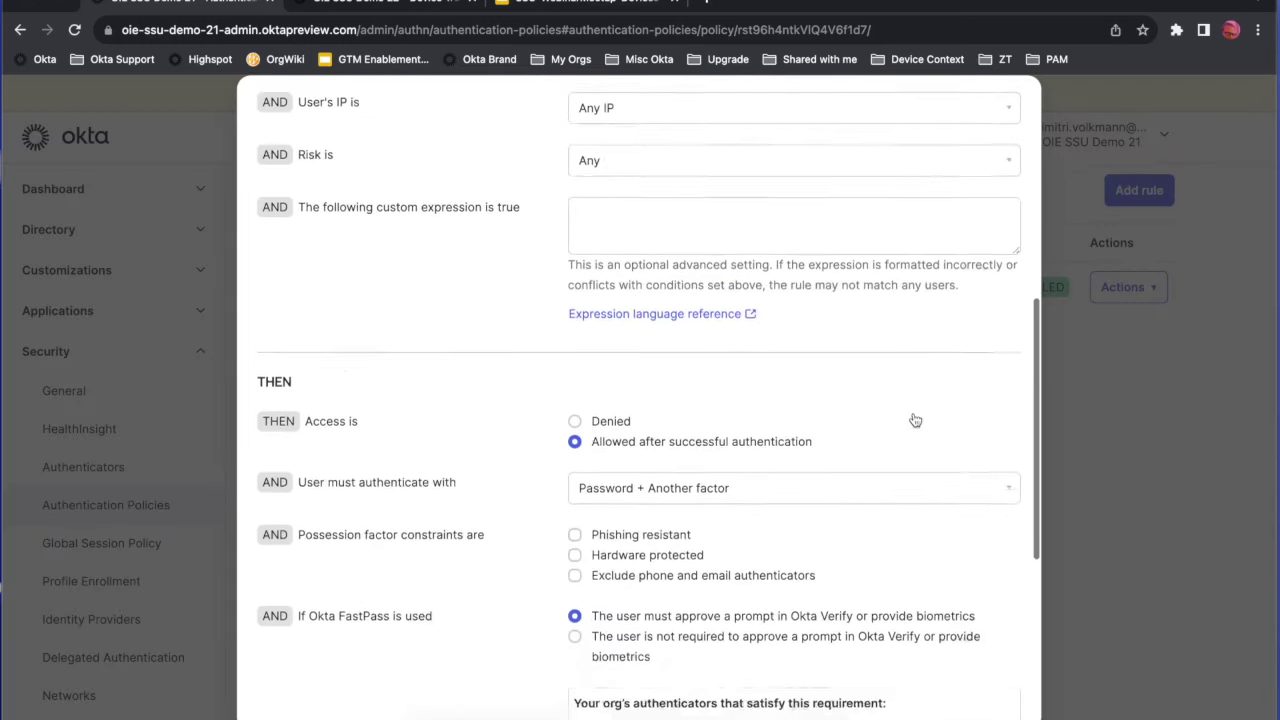
scroll(915, 420, down, 1)
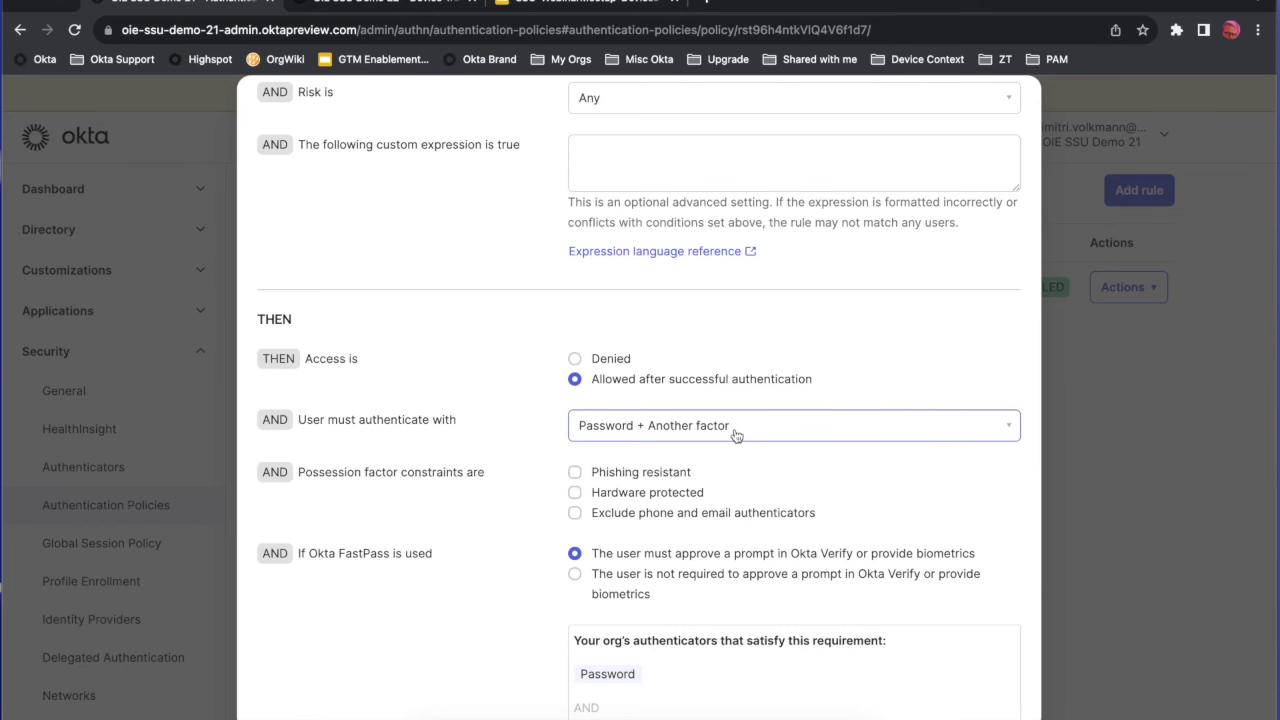
scroll(736, 435, down, 5)
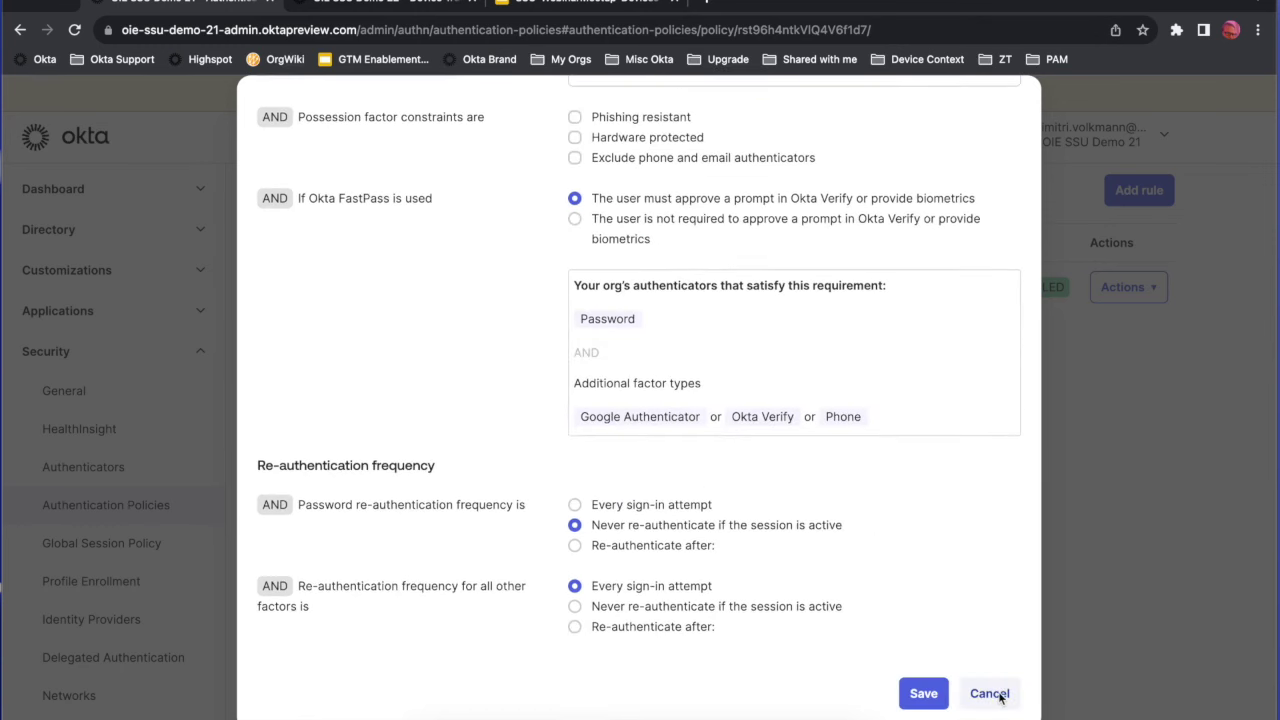
click(990, 694)
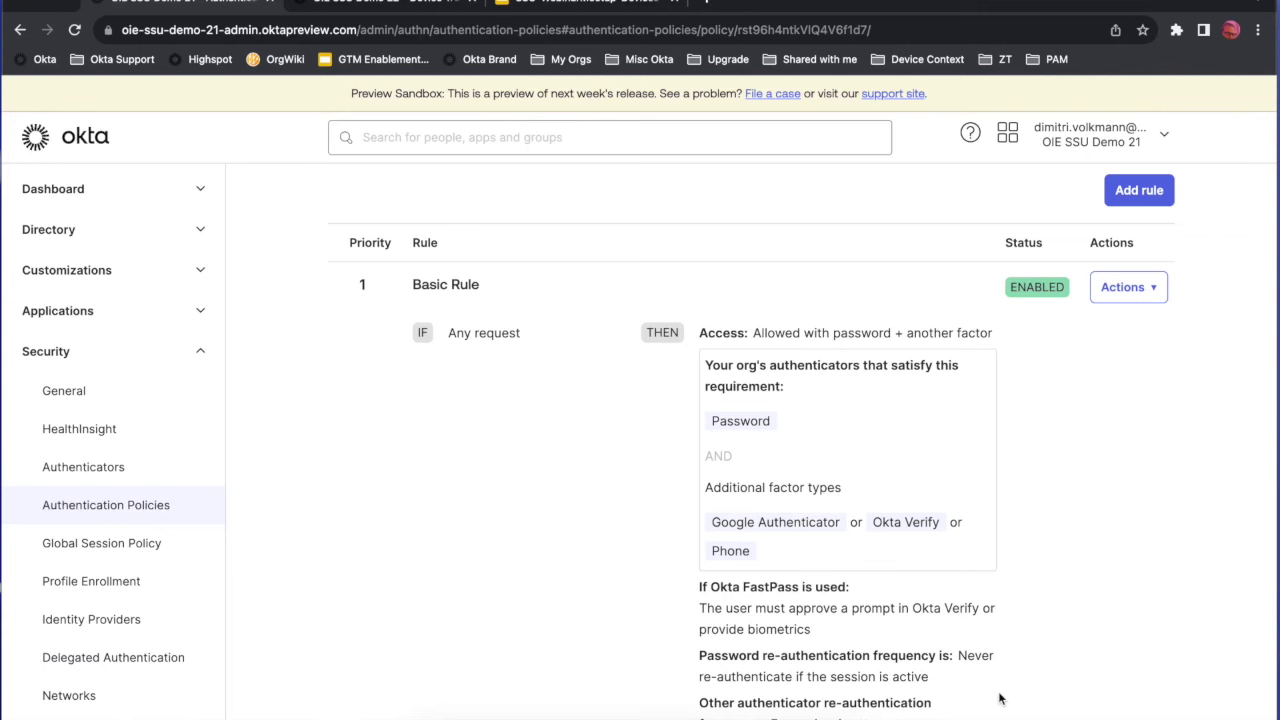
click(132, 514)
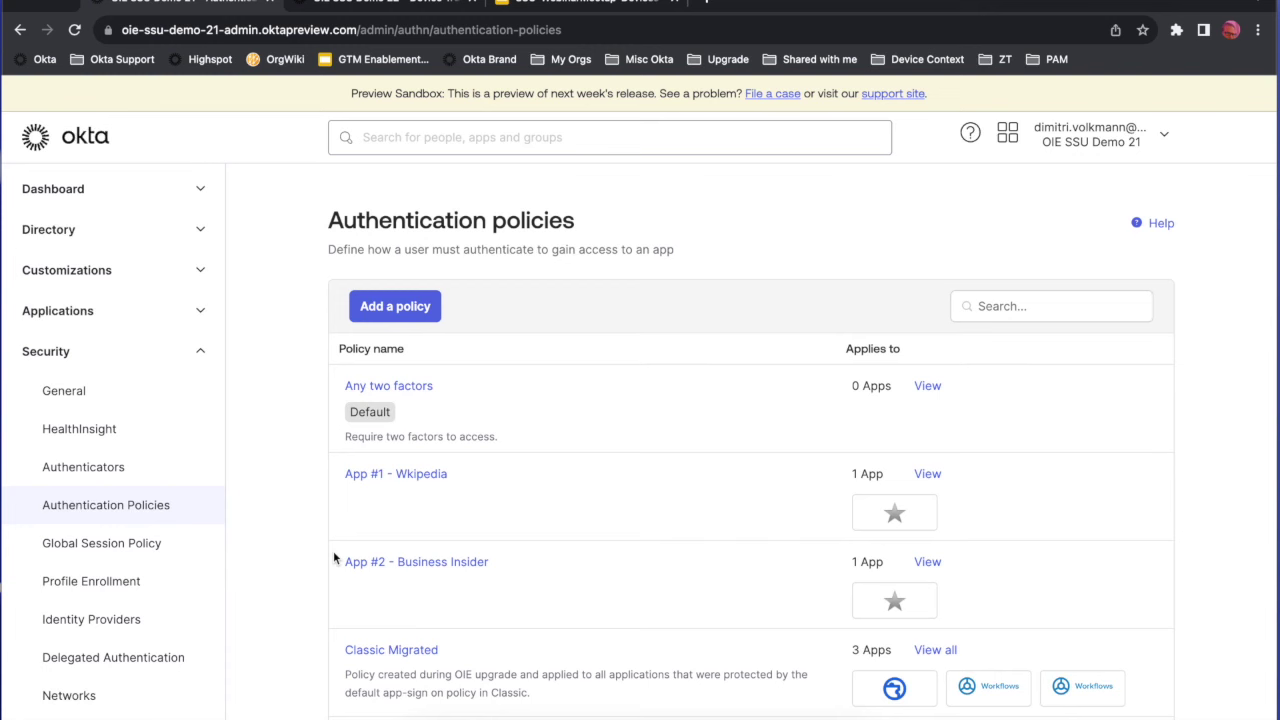
scroll(415, 606, down, 3)
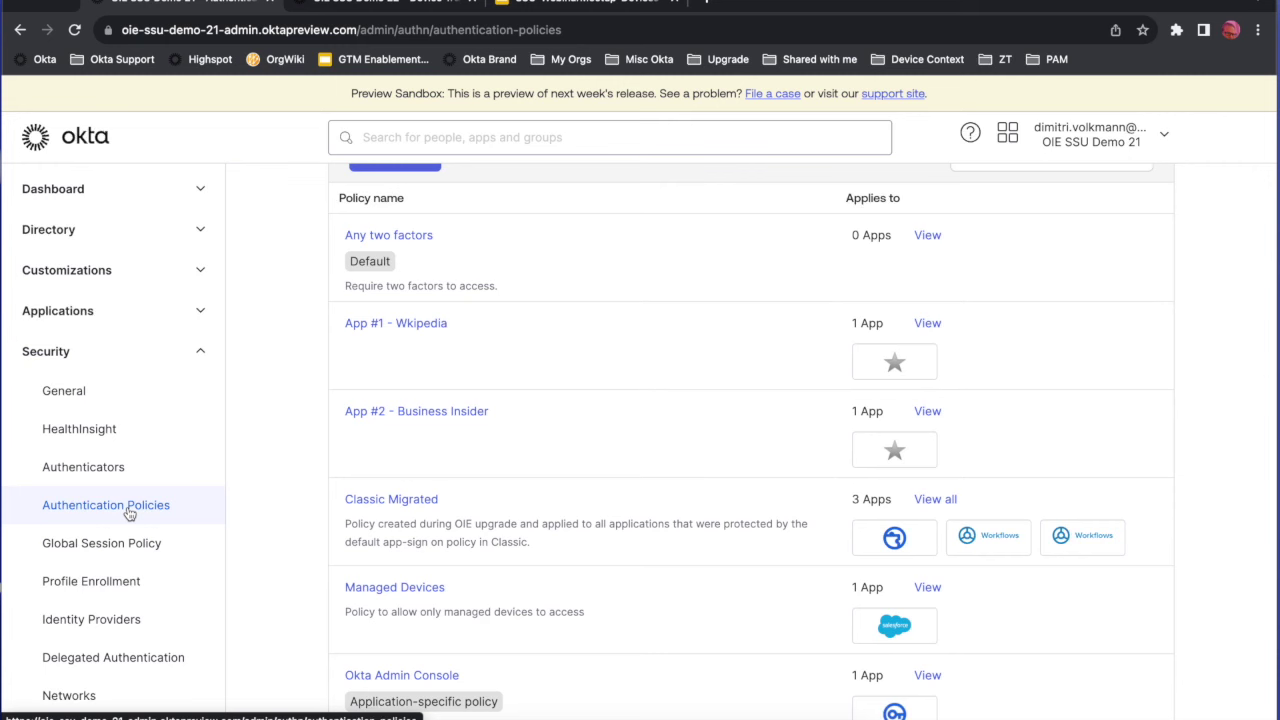
Examine the Device Assurance Policies, then open the endpoint management settings of the Device Integrations.
scroll(129, 512, down, 5)
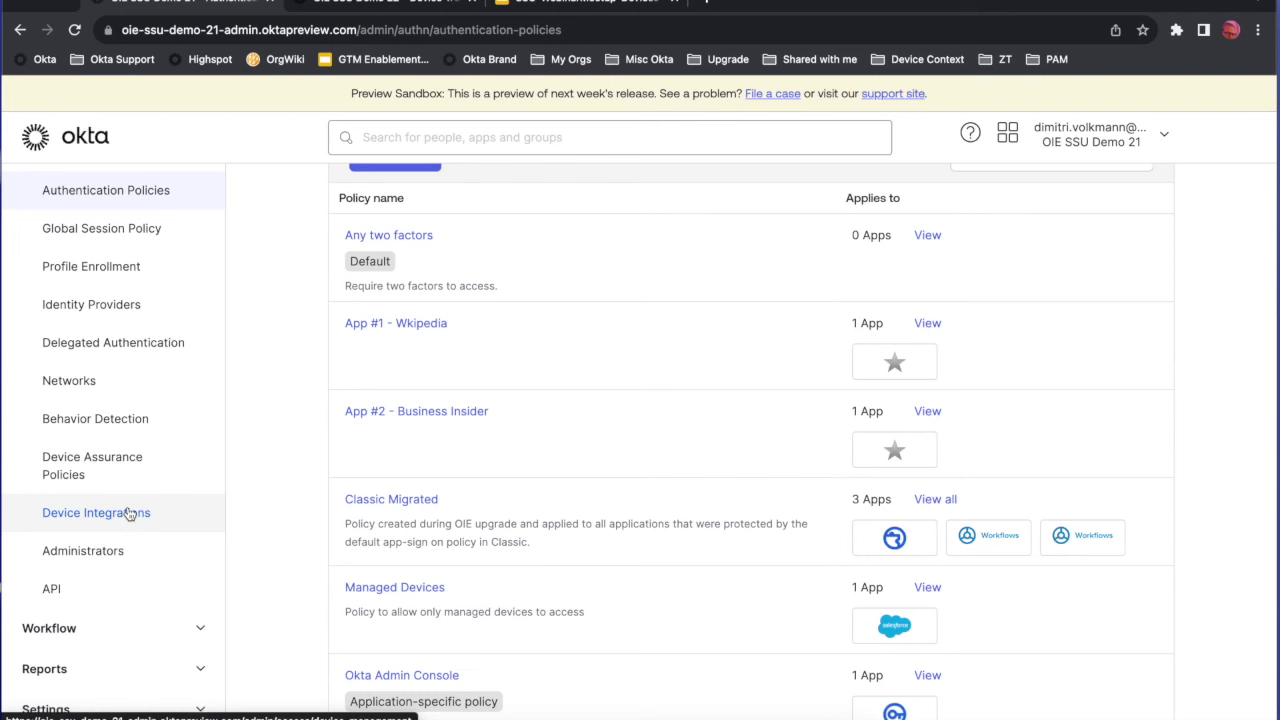
click(72, 465)
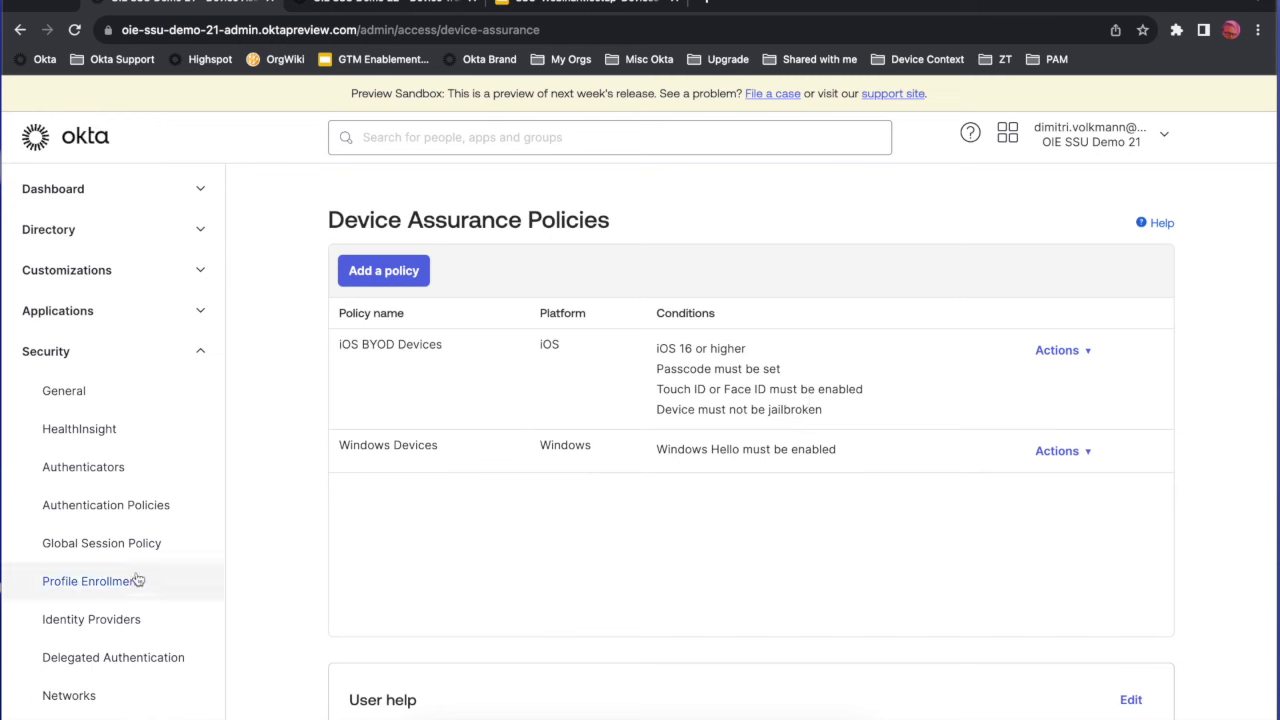
scroll(138, 580, down, 3)
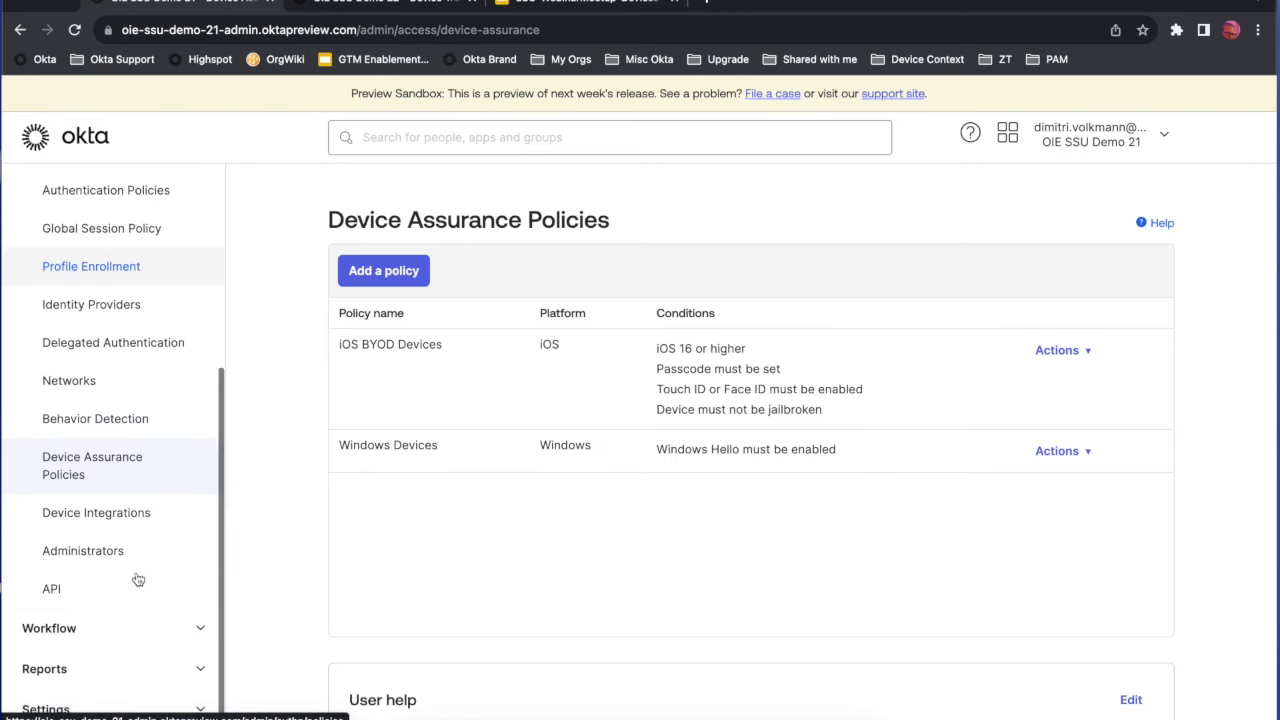
click(122, 515)
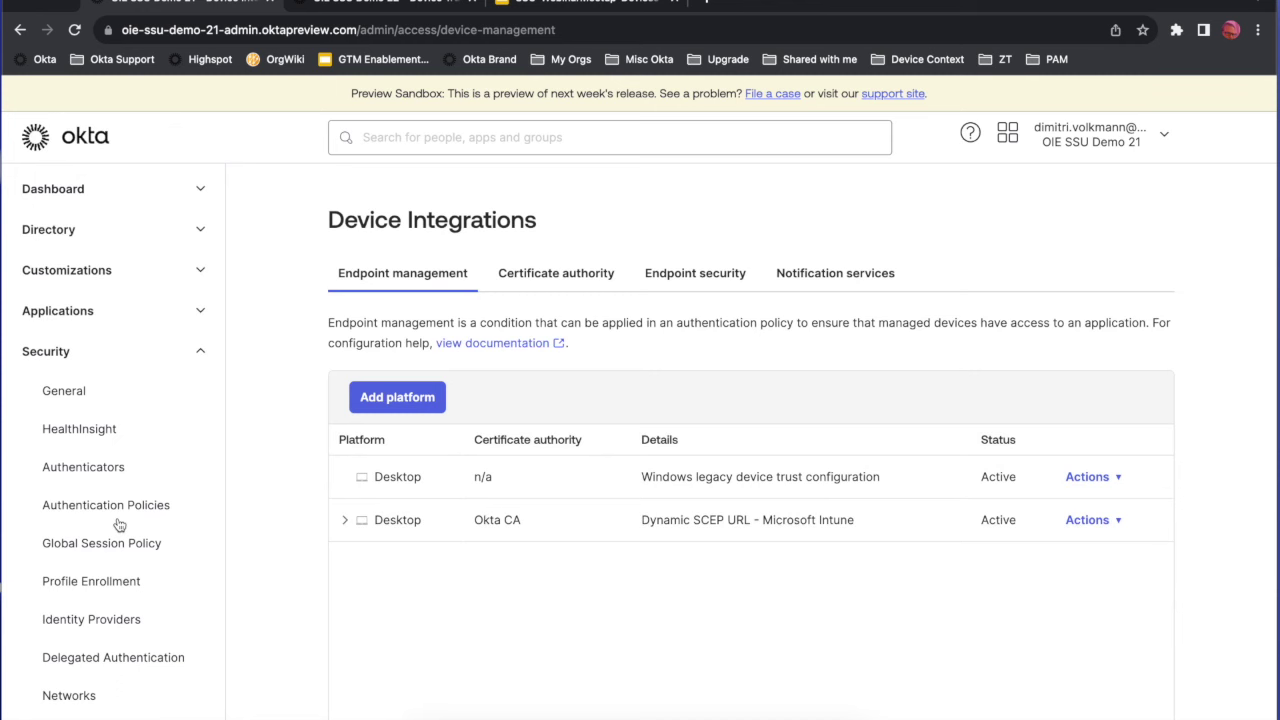
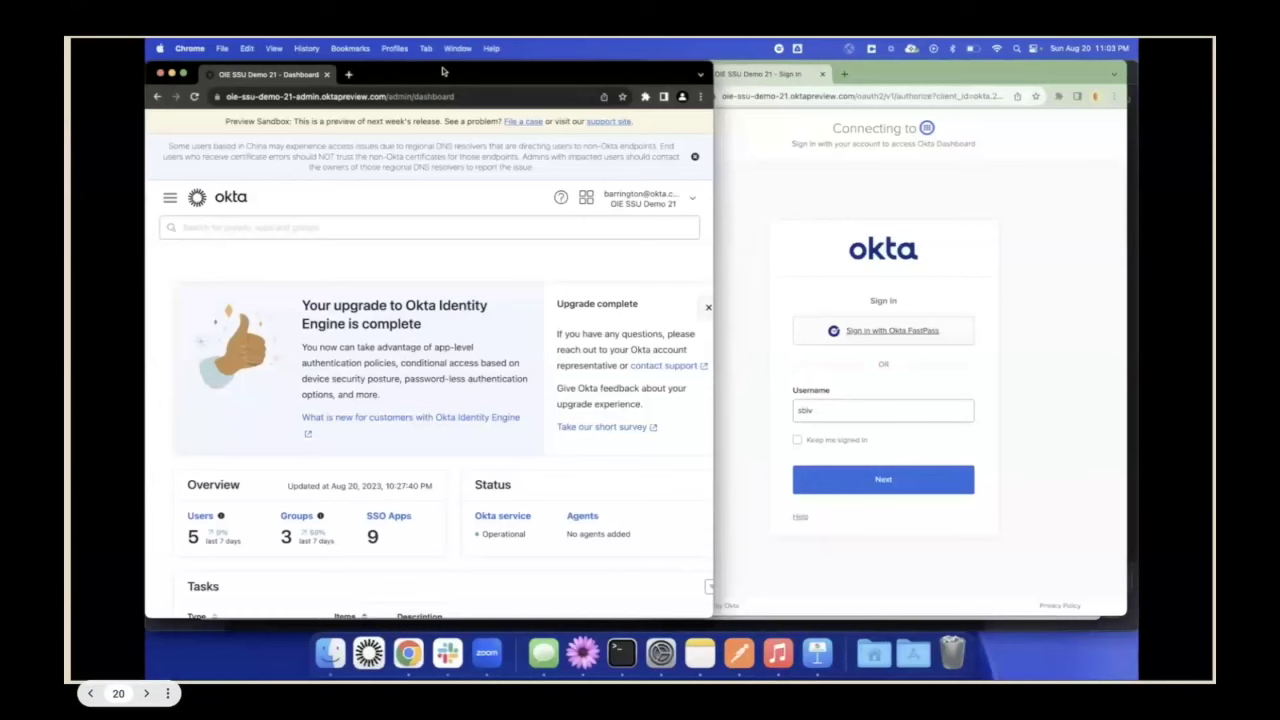
Highlight the admin part of the org's web address and look over the upgraded org's admin dashboard.
double_click(296, 95)
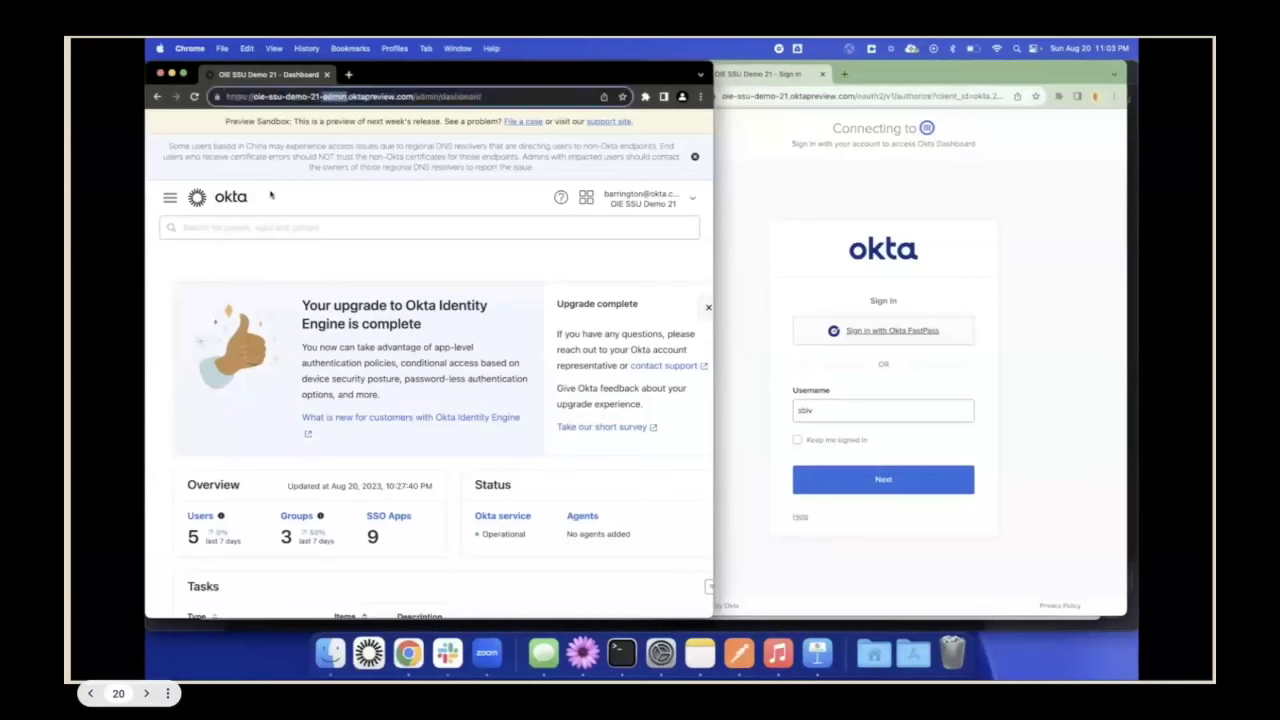
click(260, 266)
scroll(249, 420, down, 2)
scroll(251, 420, down, 2)
scroll(251, 420, up, 3)
Bring the end-user sign-in window to the front and widen it slightly beside the admin dashboard.
click(741, 333)
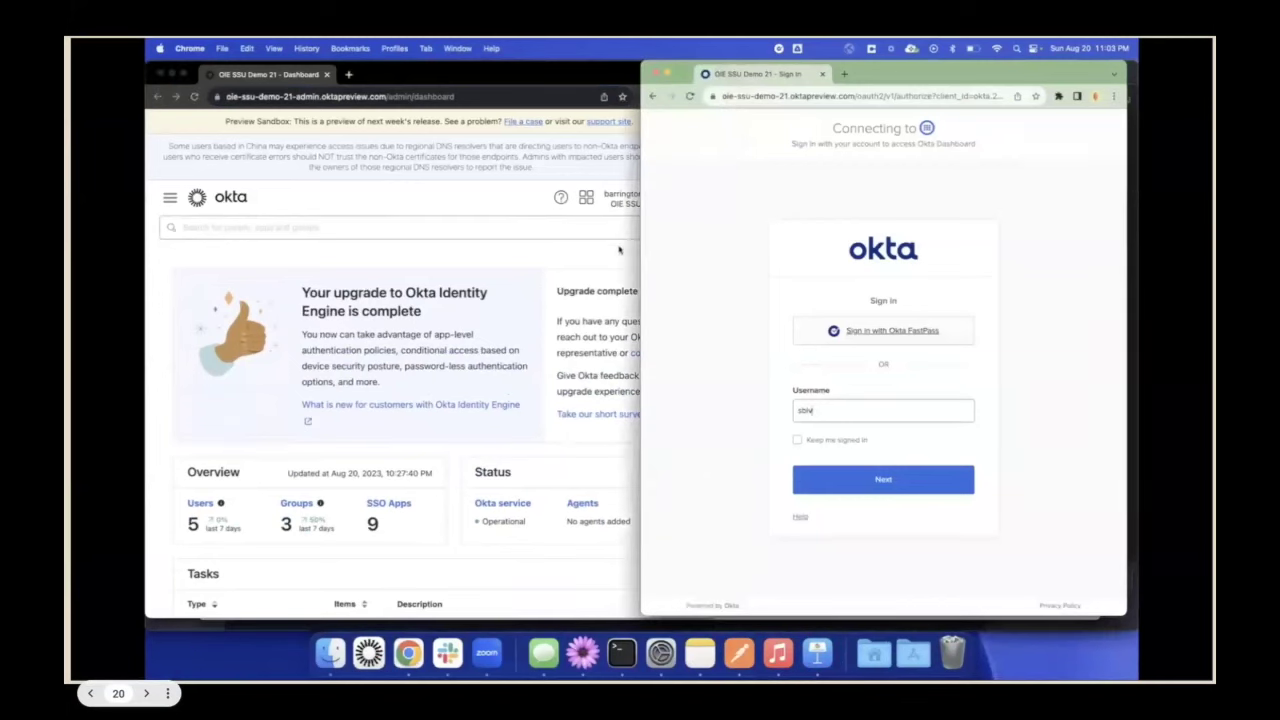
drag(640, 238, 621, 241)
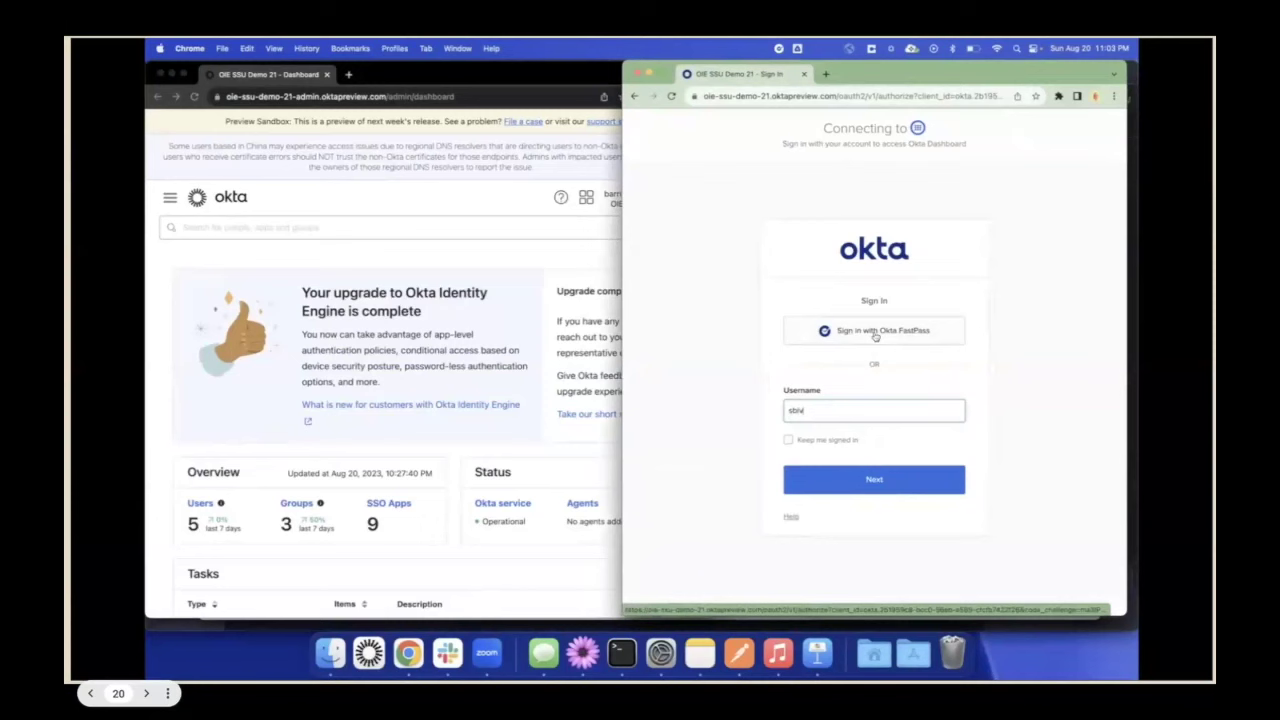
Reload the details page of the unsuspended device in the admin console's devices inventory.
mouse_move(179, 455)
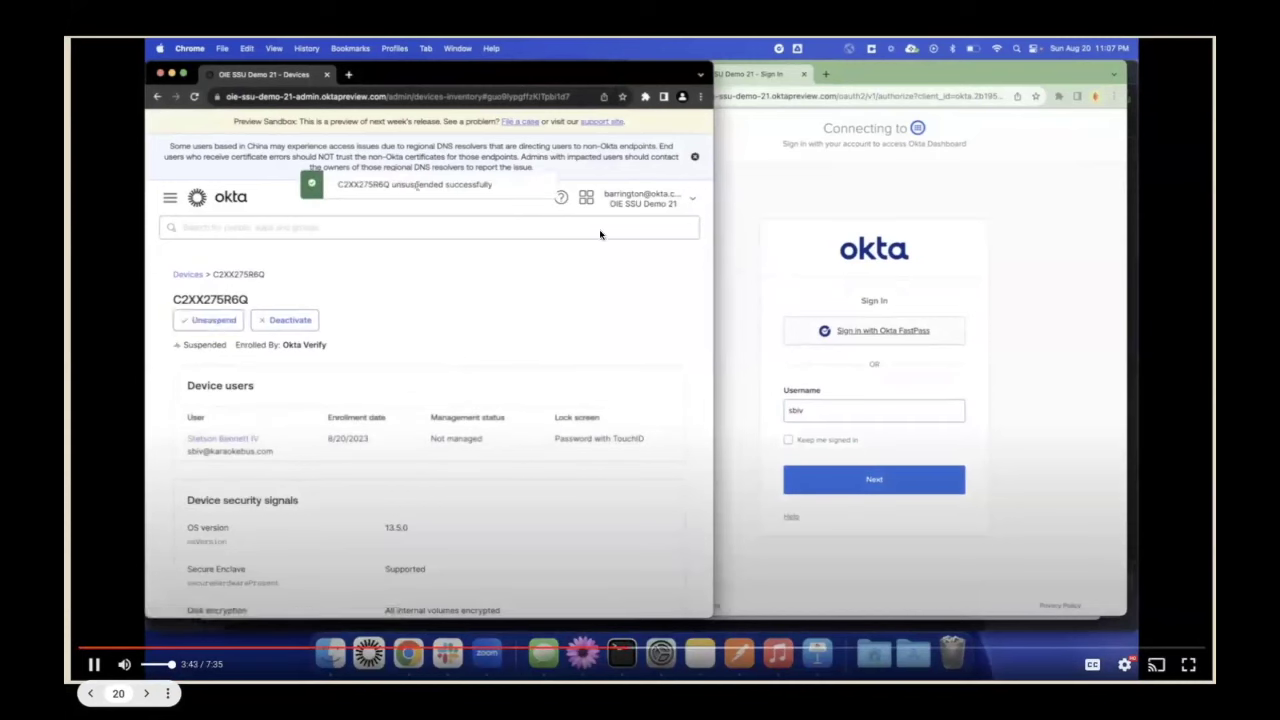
click(195, 97)
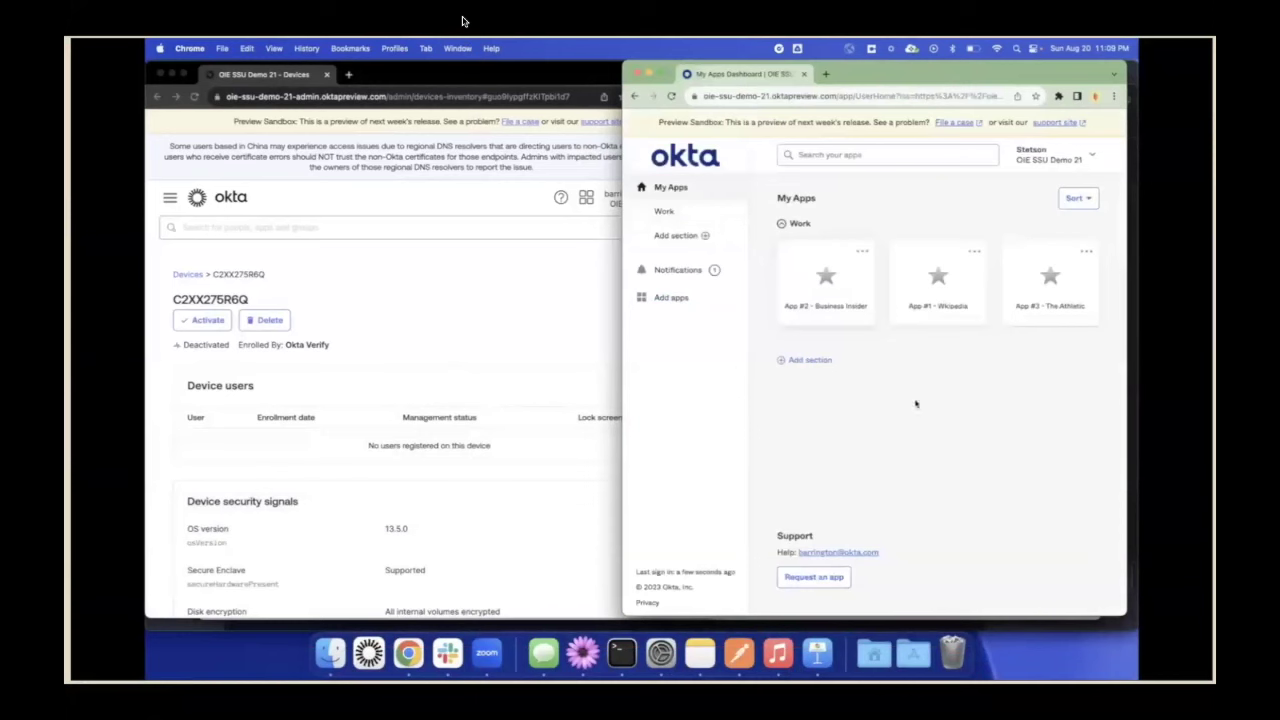
mouse_move(500, 266)
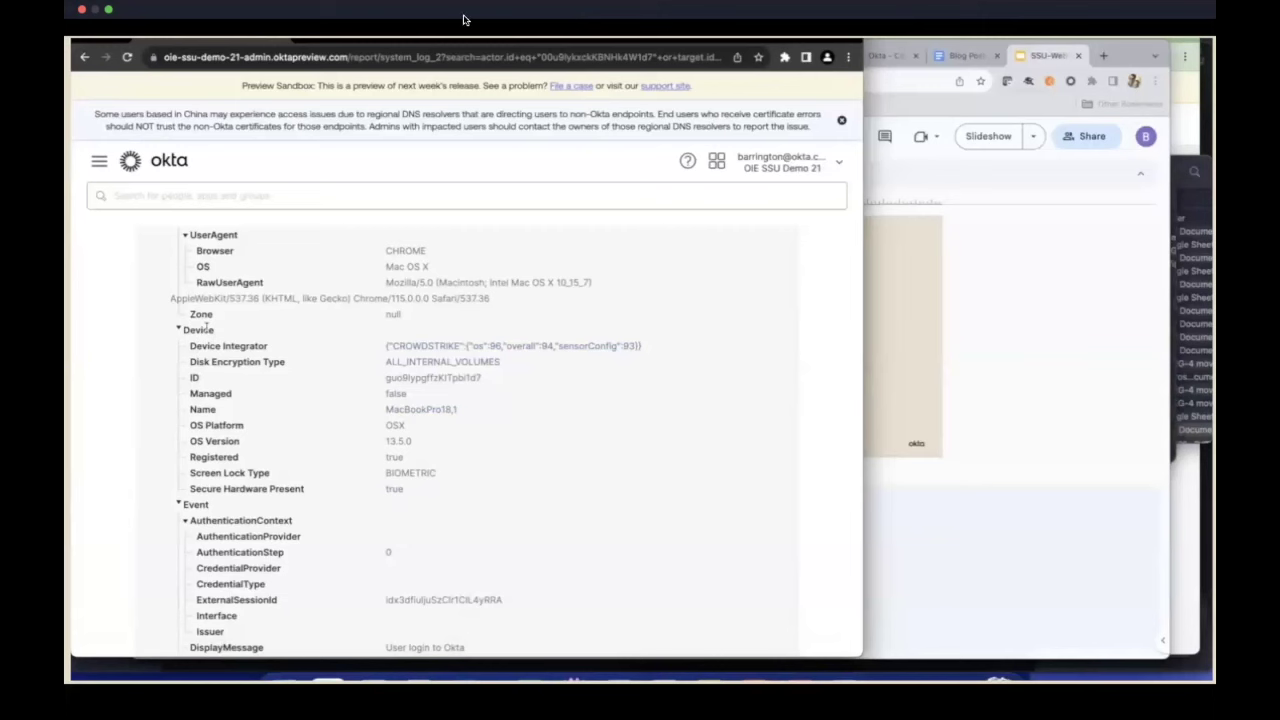
Return to the Google Slides presentation, pause the demo video on slide 20 and exit the slideshow.
mouse_move(694, 124)
mouse_move(598, 38)
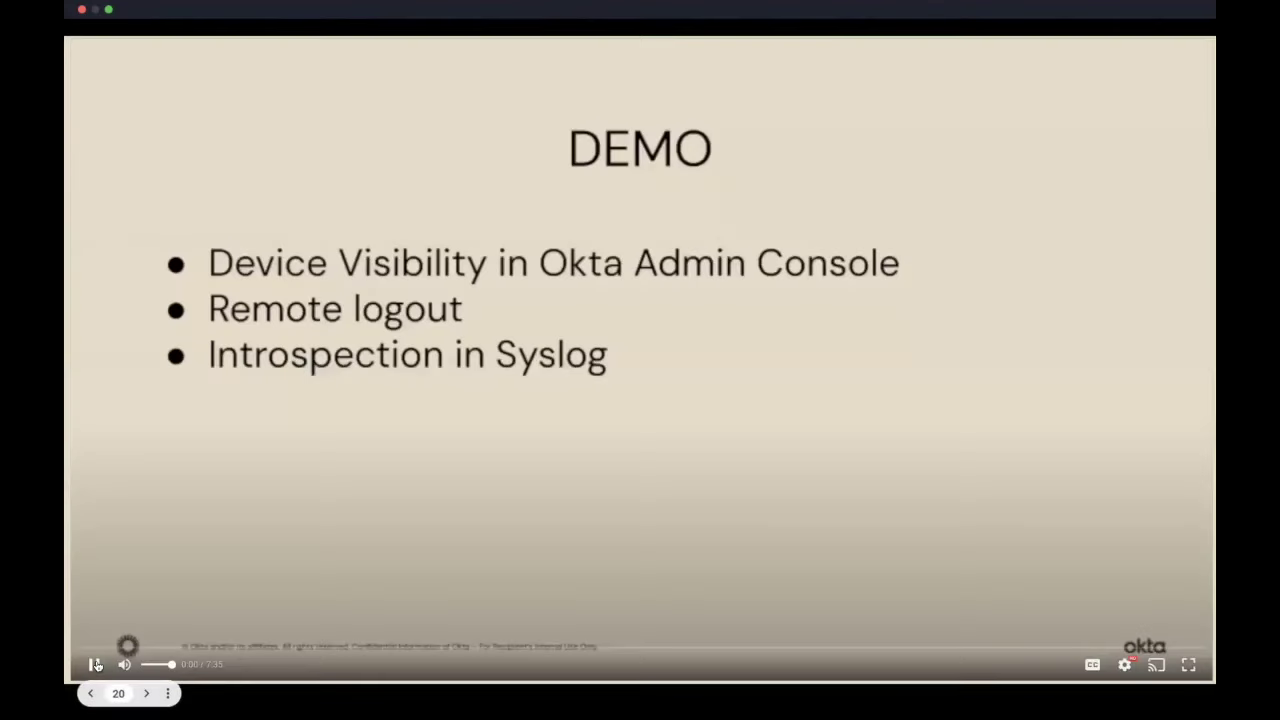
click(95, 665)
key(Escape)
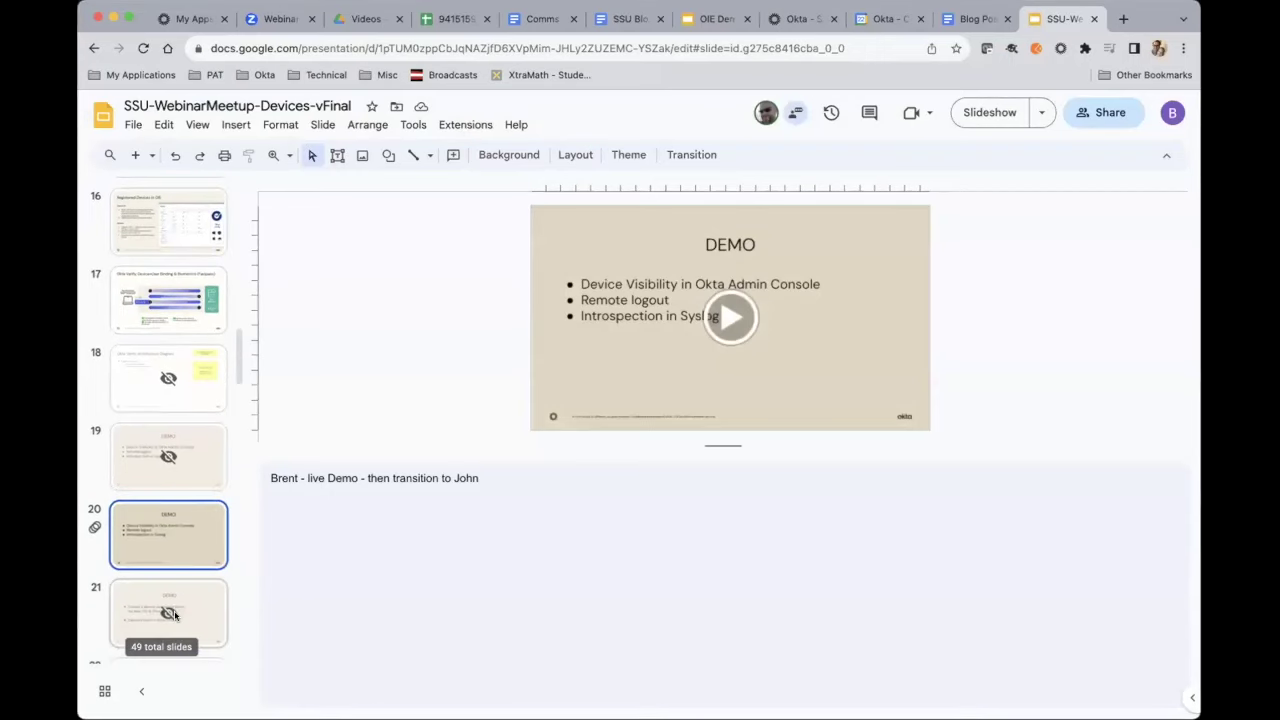
Select slide 22, "3rd Party Tools: Device Integrations", and start the slideshow from it.
scroll(190, 565, down, 1)
click(179, 590)
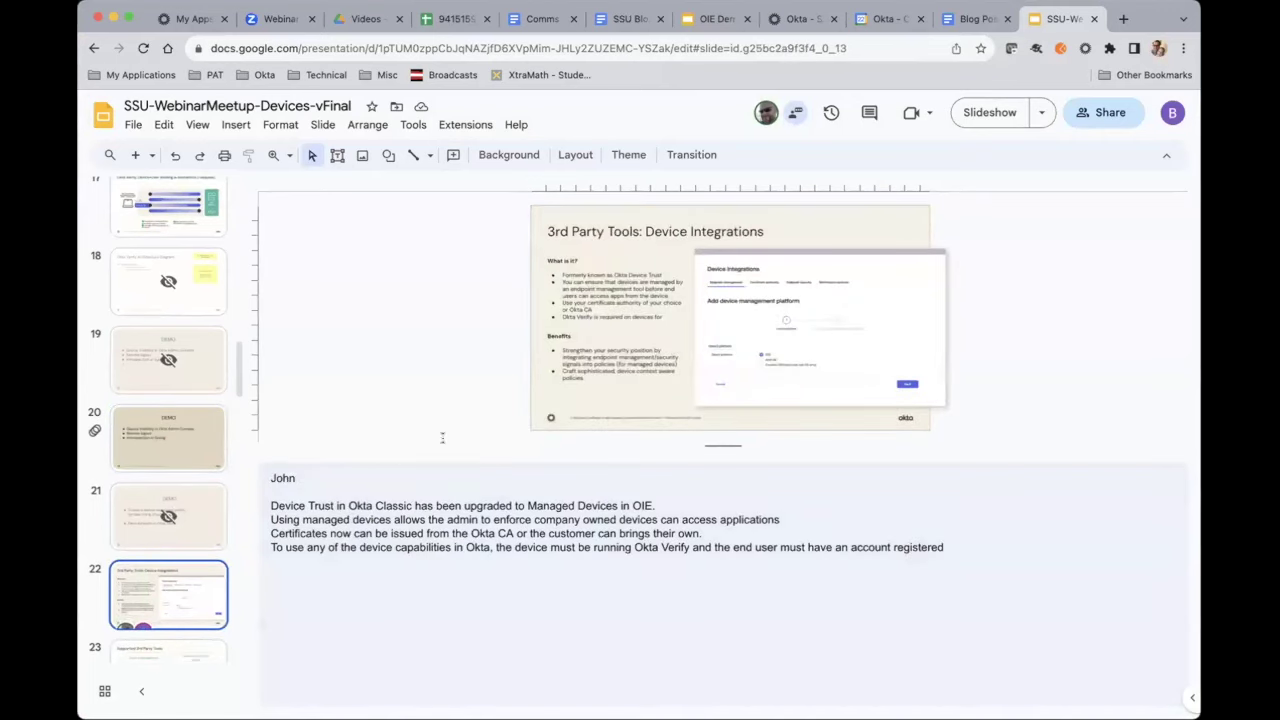
click(995, 113)
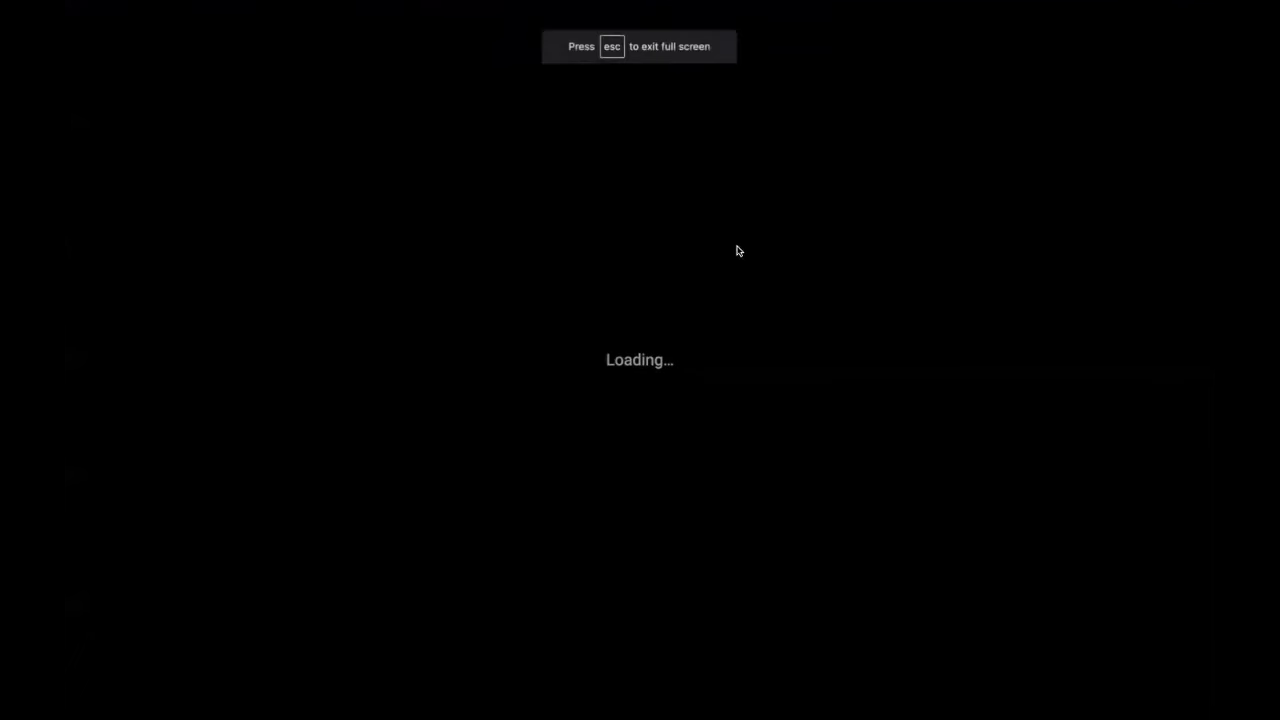
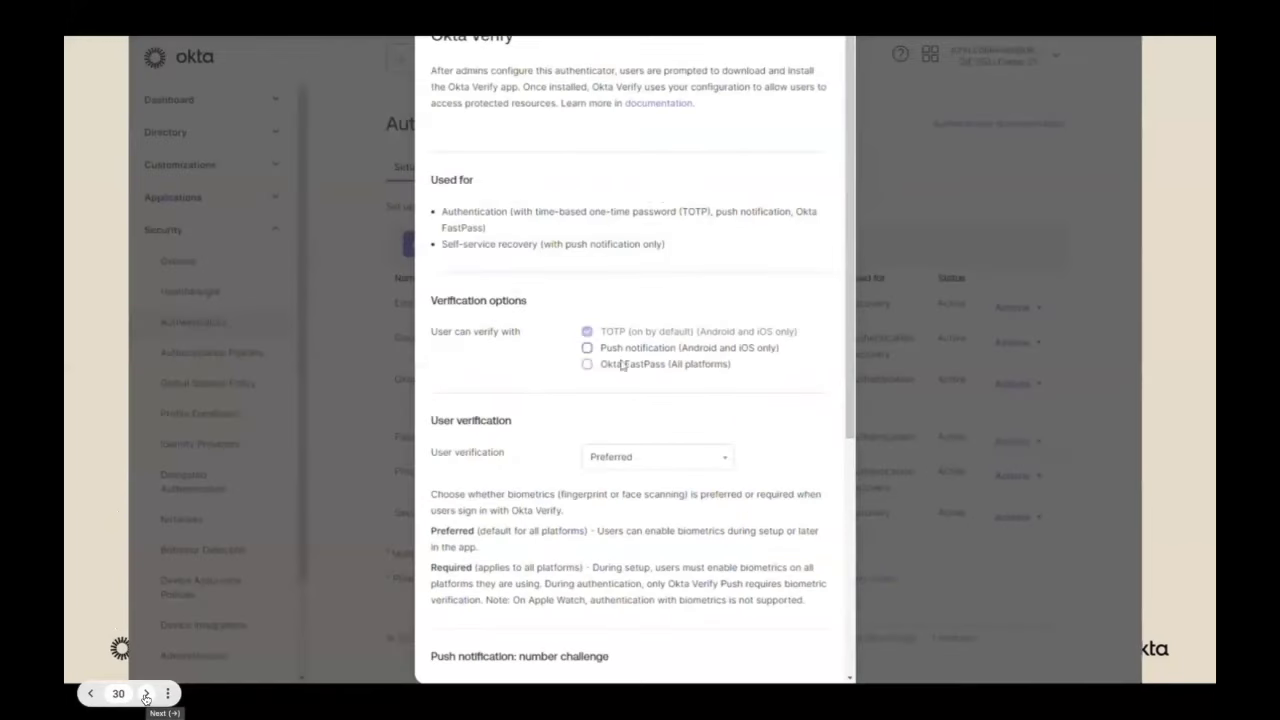
Go back from the Device health page in Okta Verify and advance the slideshow to slide 31, "Devices in Okta Identity Engine".
mouse_move(150, 668)
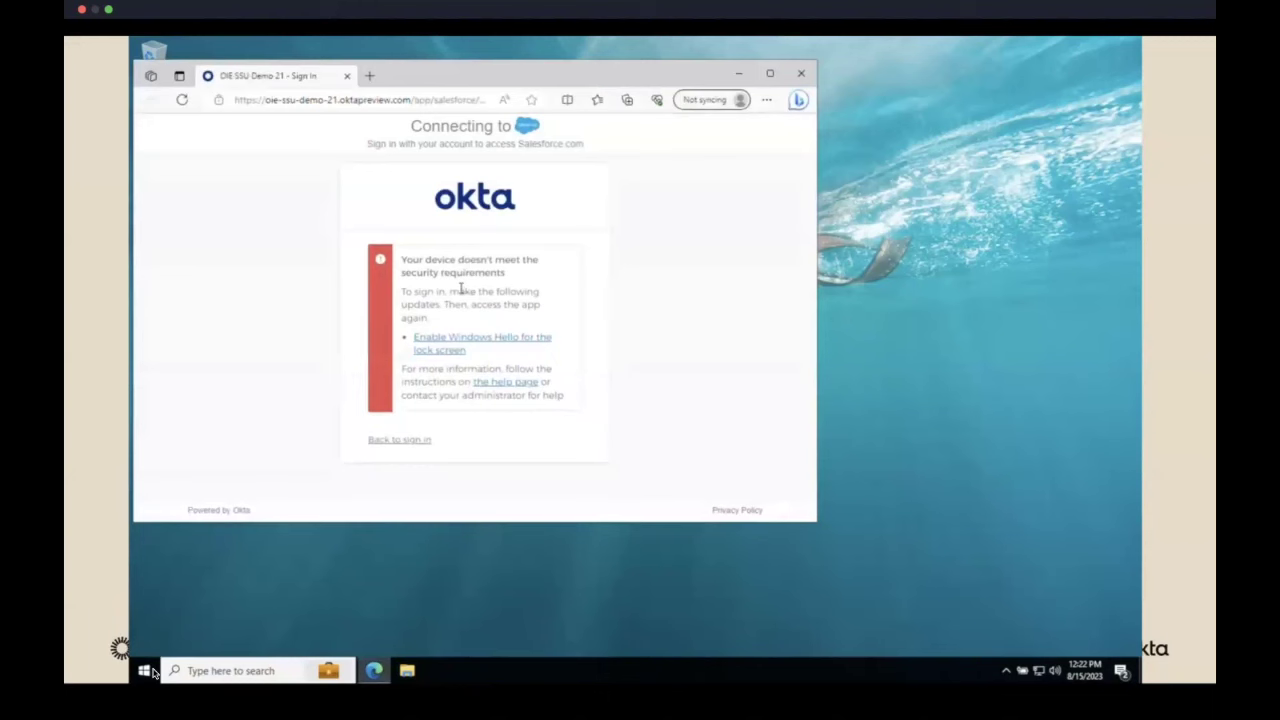
mouse_move(192, 522)
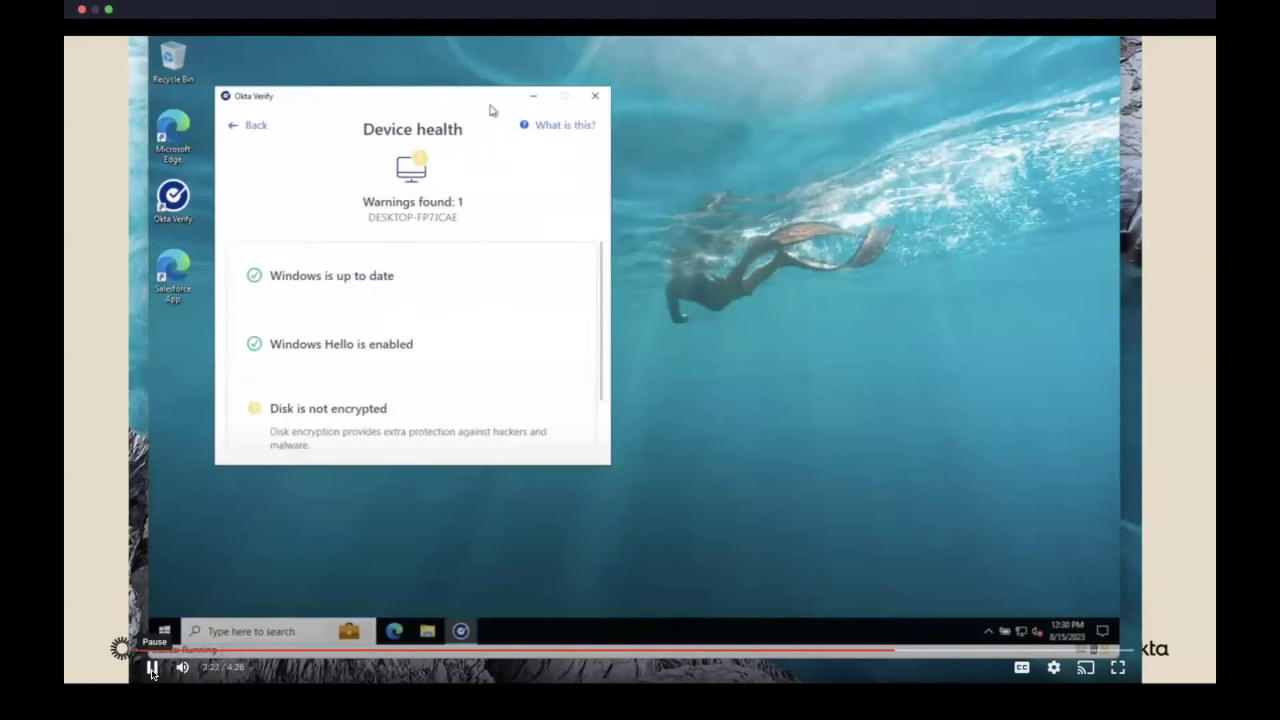
click(251, 127)
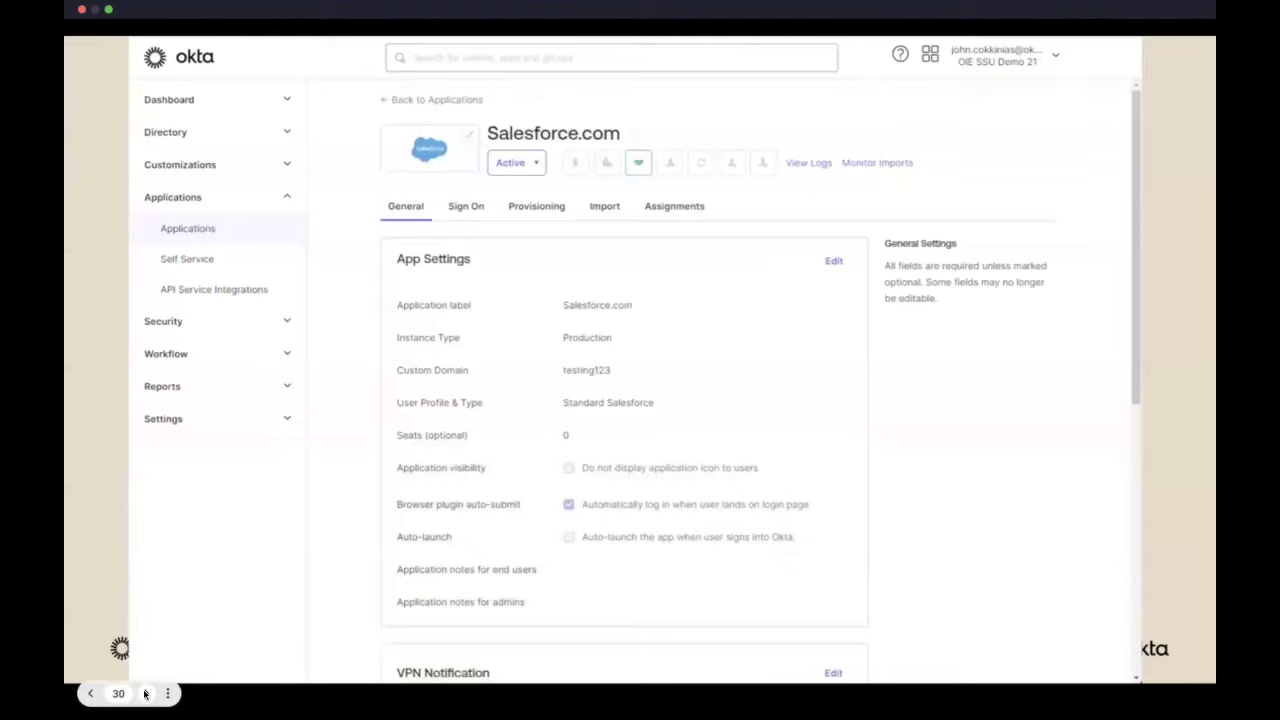
click(146, 694)
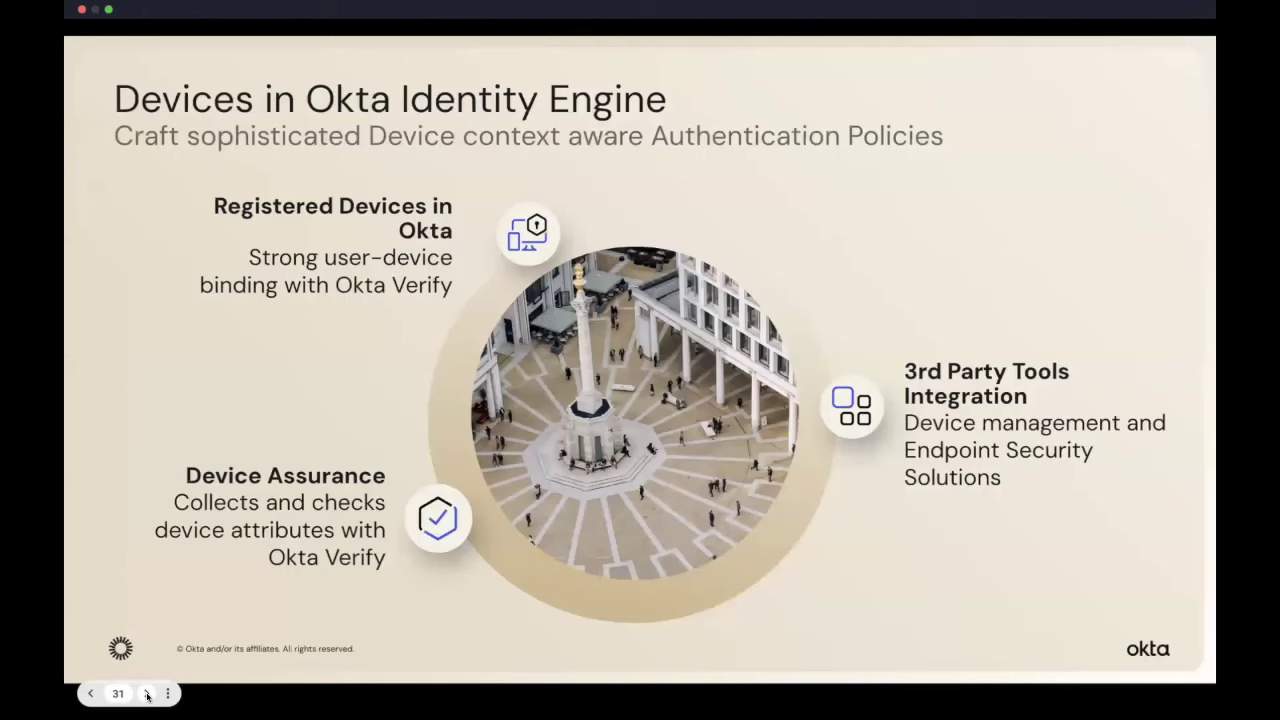